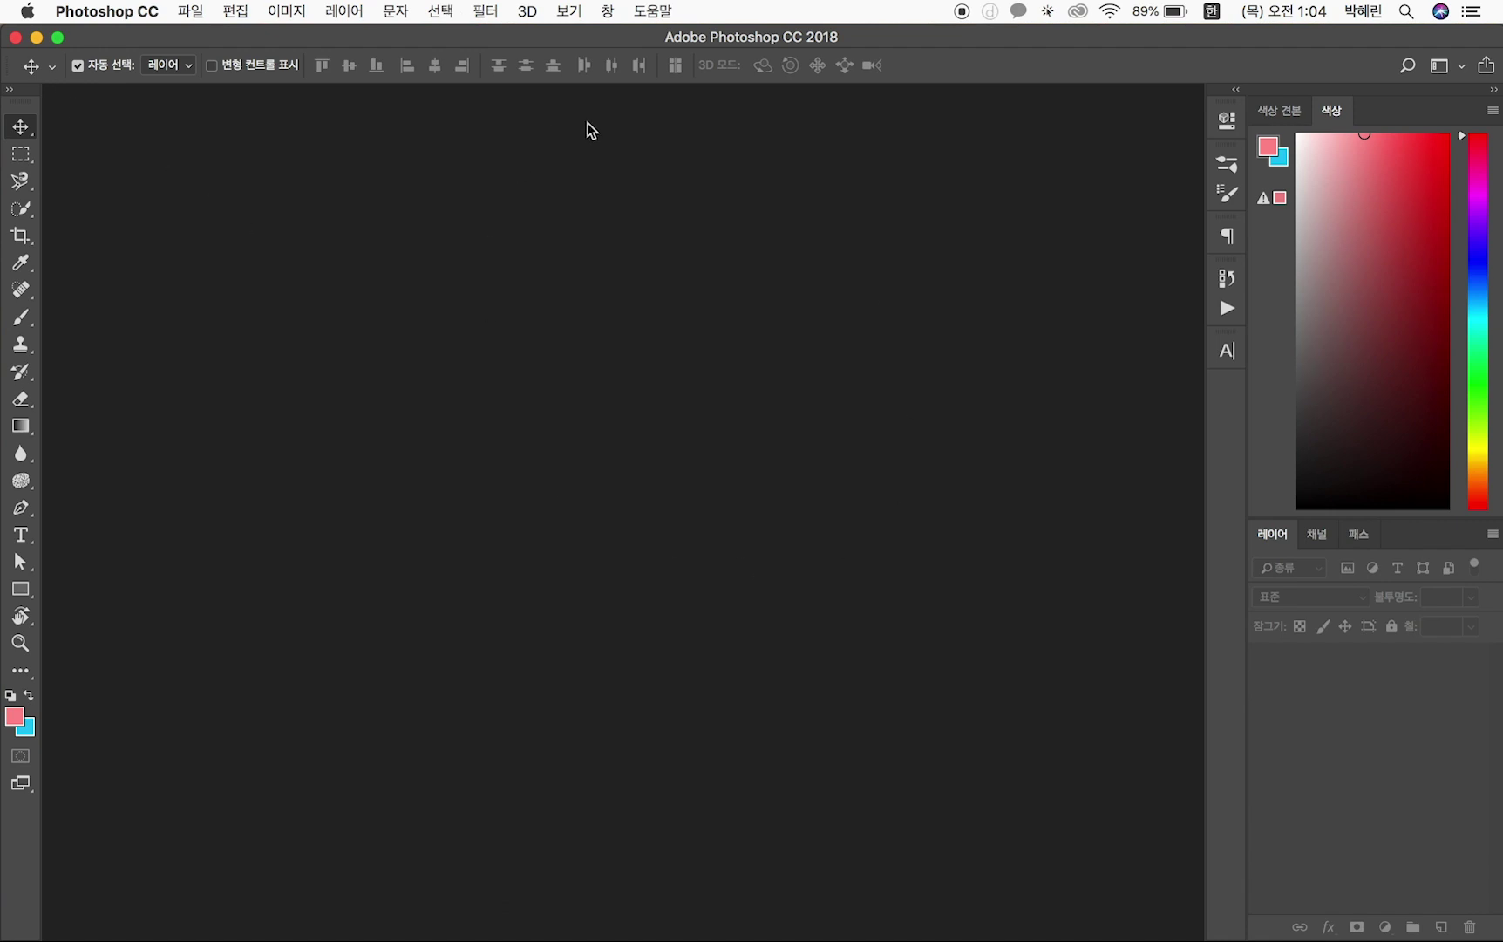
pyautogui.click(16, 37)
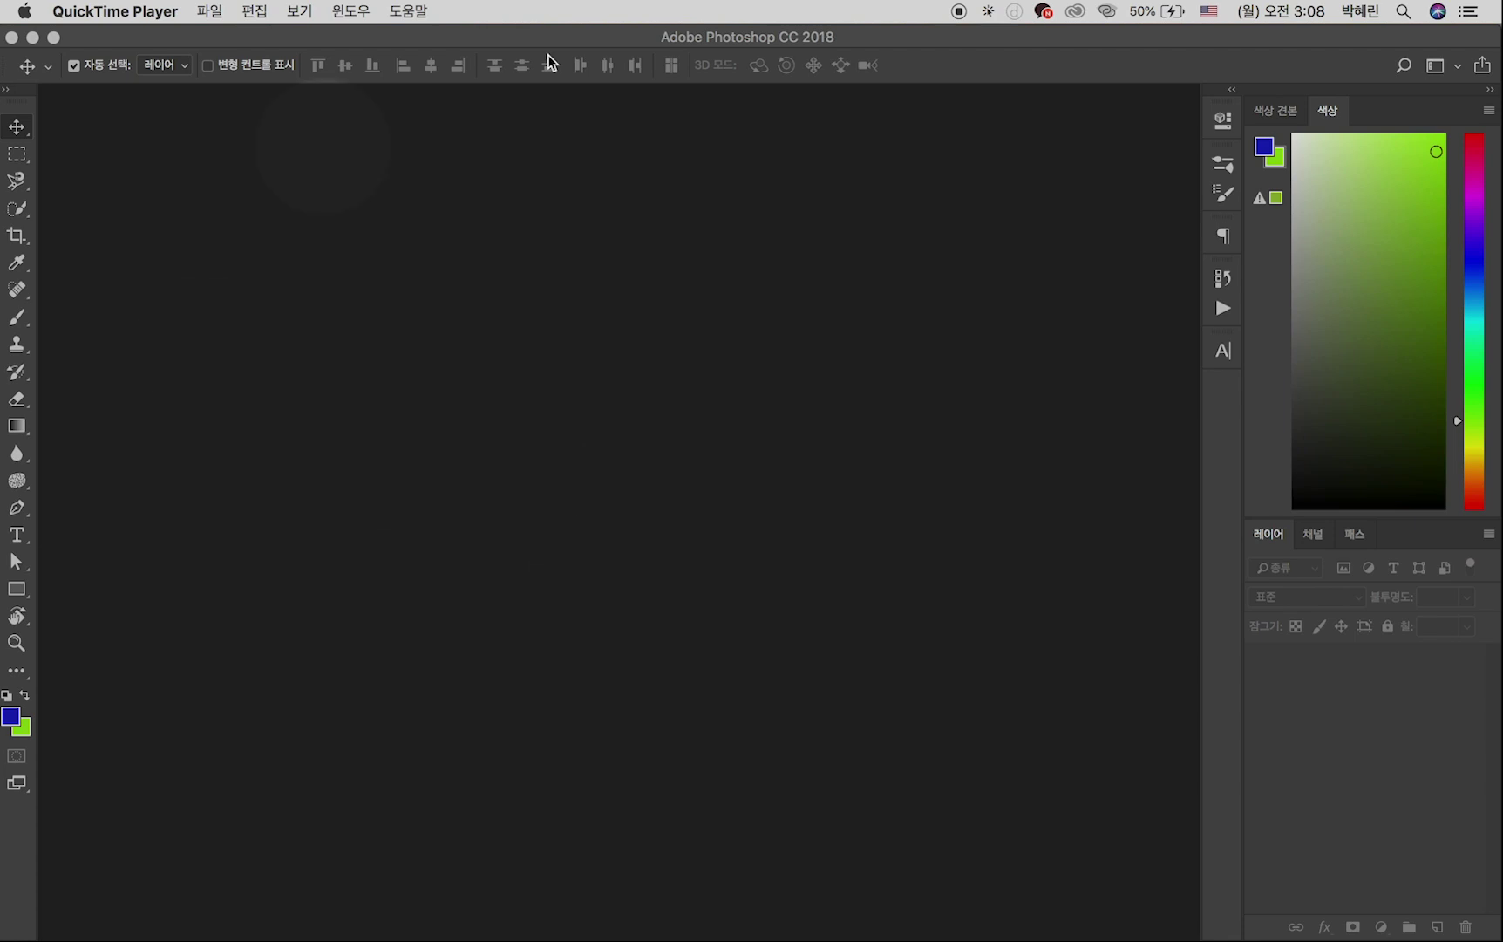
pyautogui.click(660, 36)
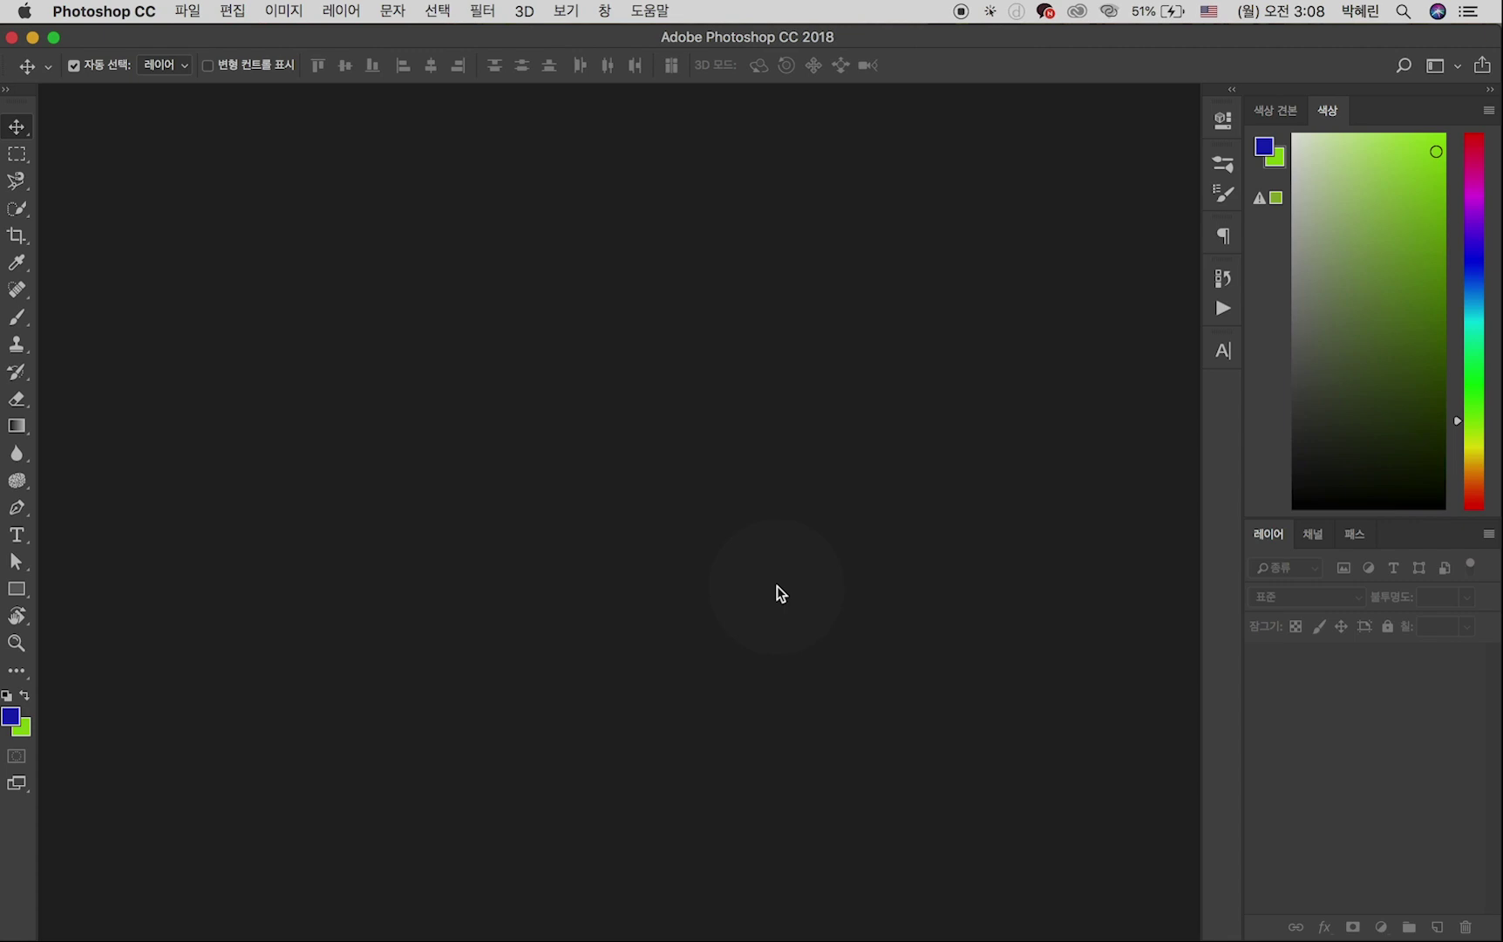
# Step: Create a new portrait A4 document from the print presets, 210 × 297 mm at 300 ppi in RGB colour with a white background
pyautogui.click(187, 13)
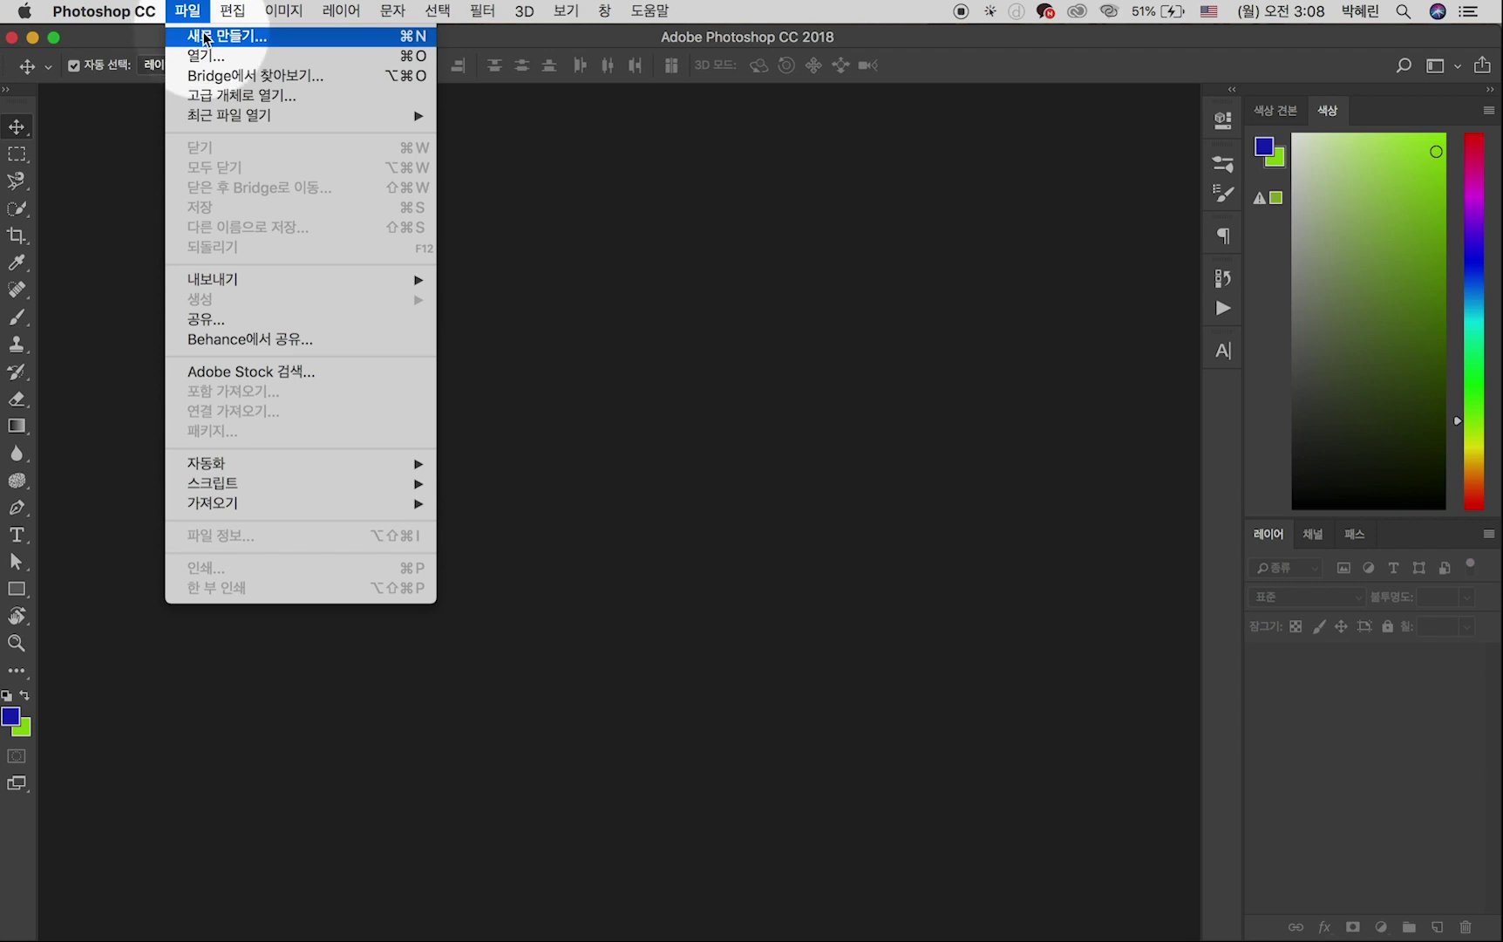
pyautogui.click(205, 39)
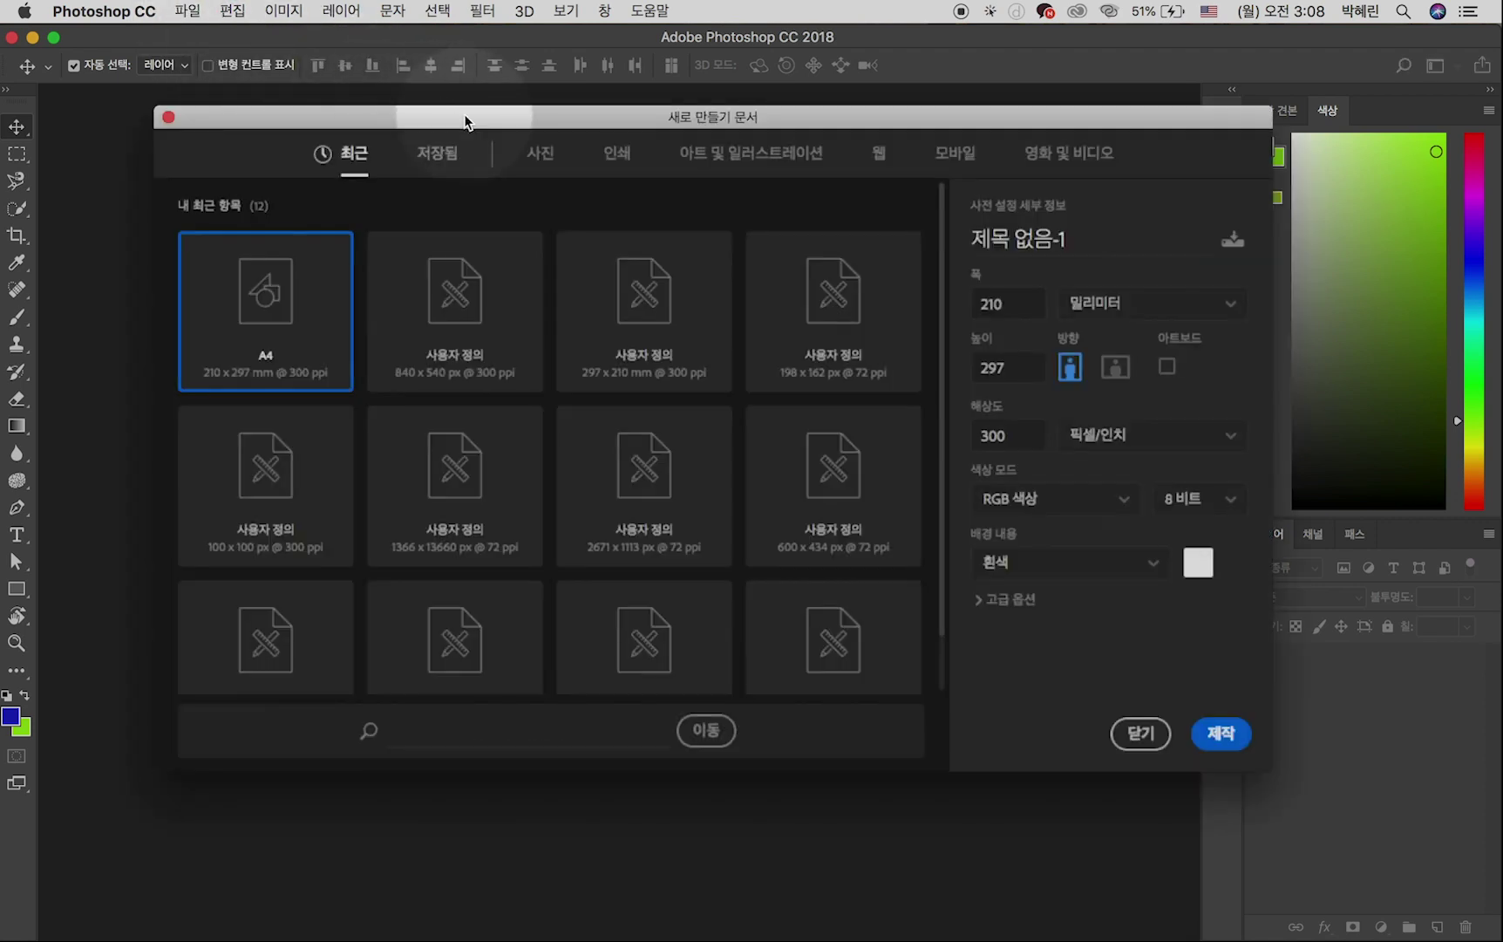
pyautogui.moveTo(477, 113); pyautogui.dragTo(479, 102)
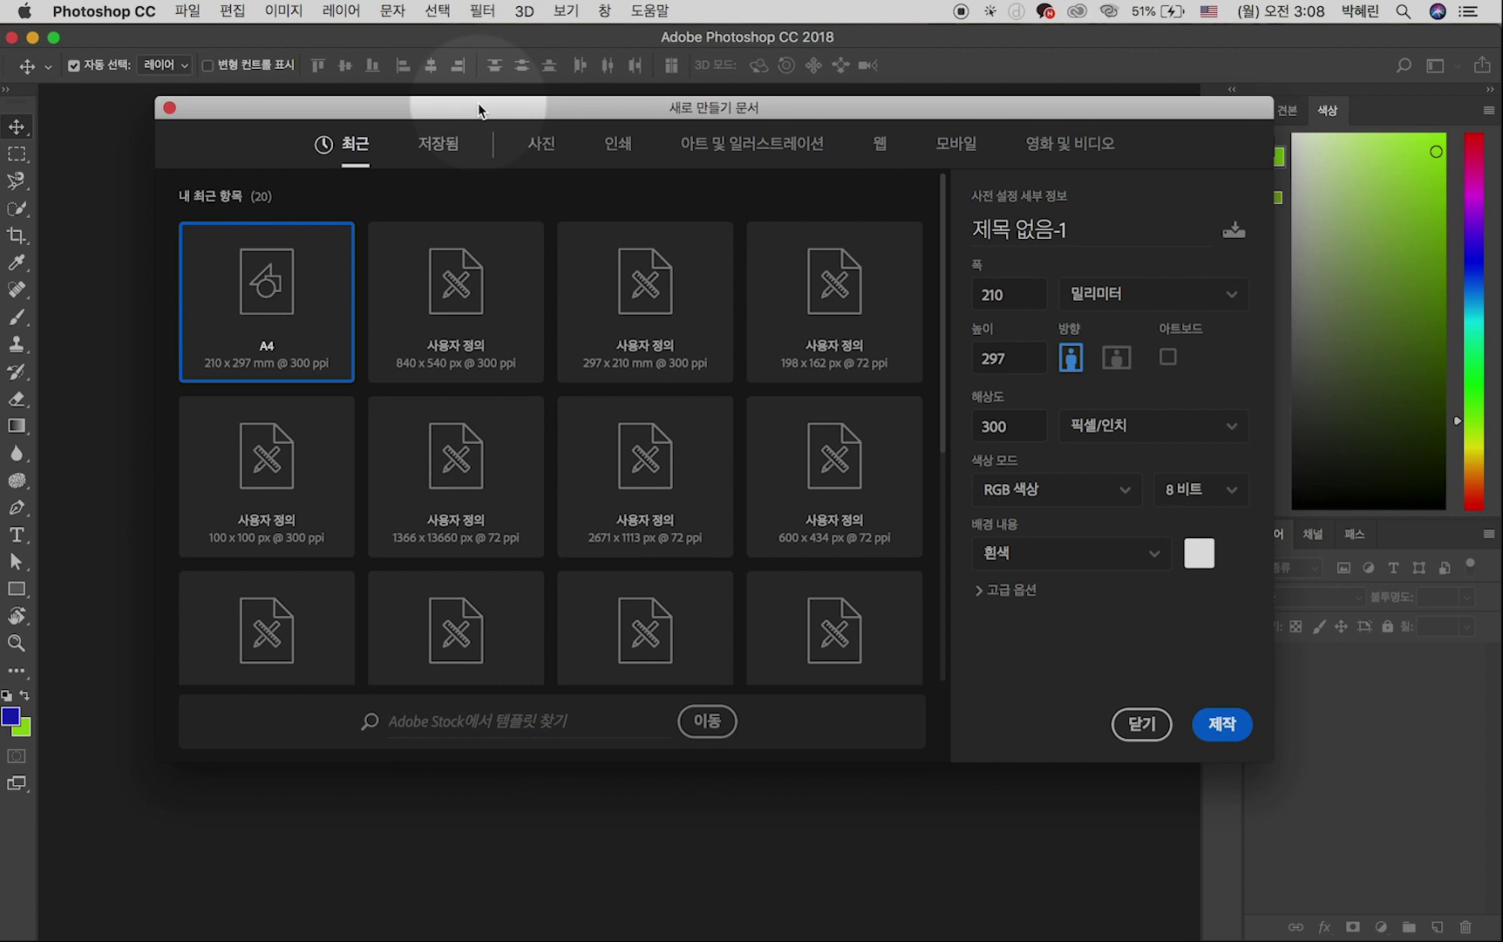
pyautogui.click(632, 148)
pyautogui.click(833, 341)
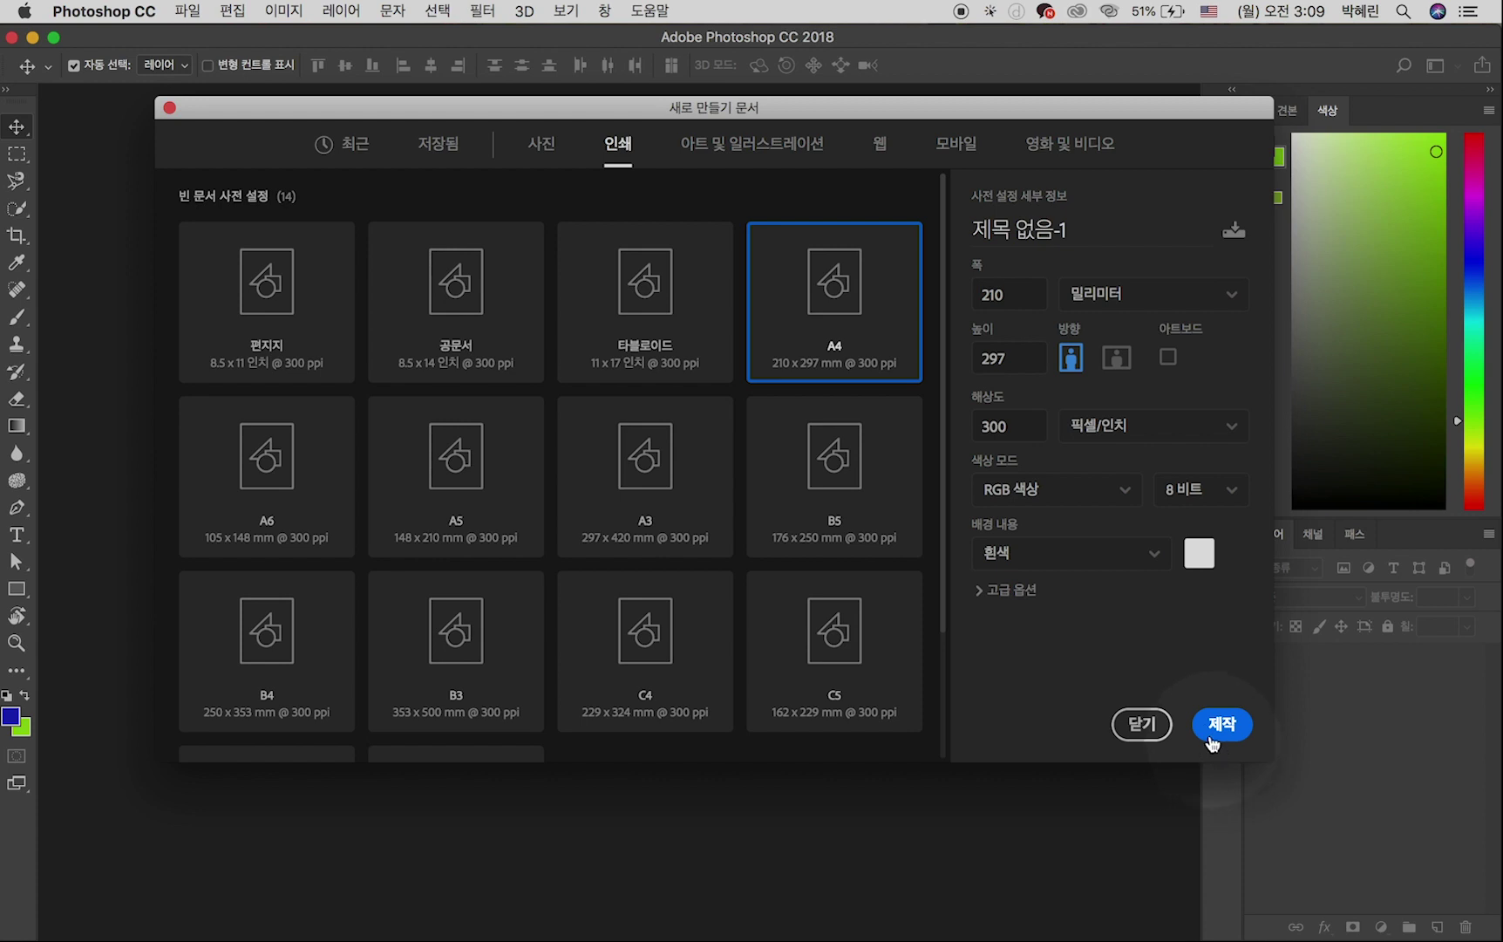
pyautogui.click(963, 152)
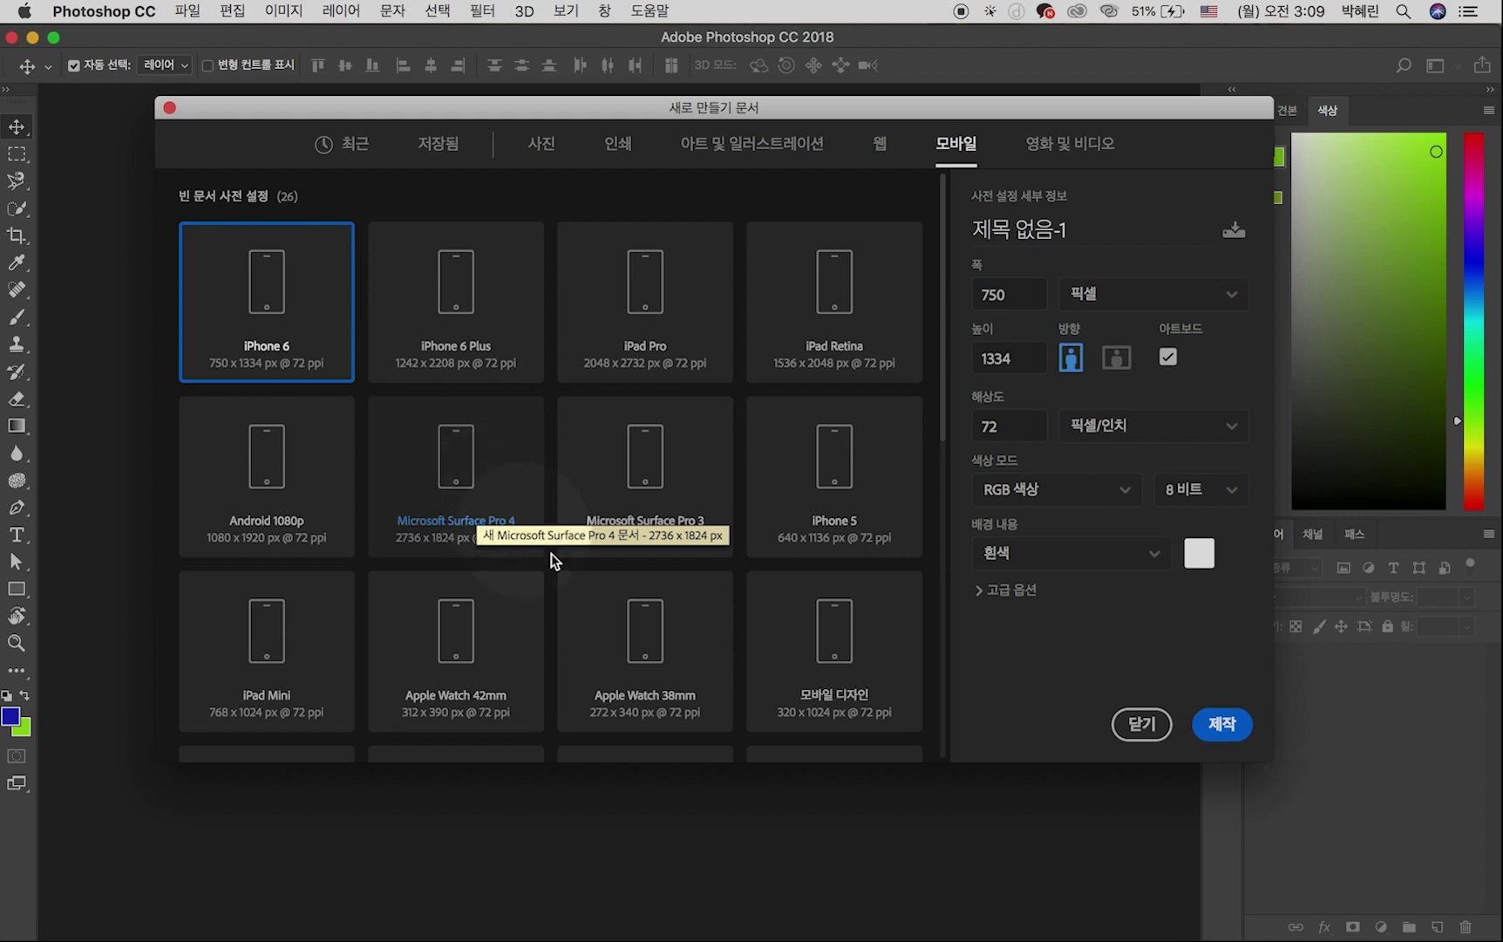
pyautogui.click(877, 149)
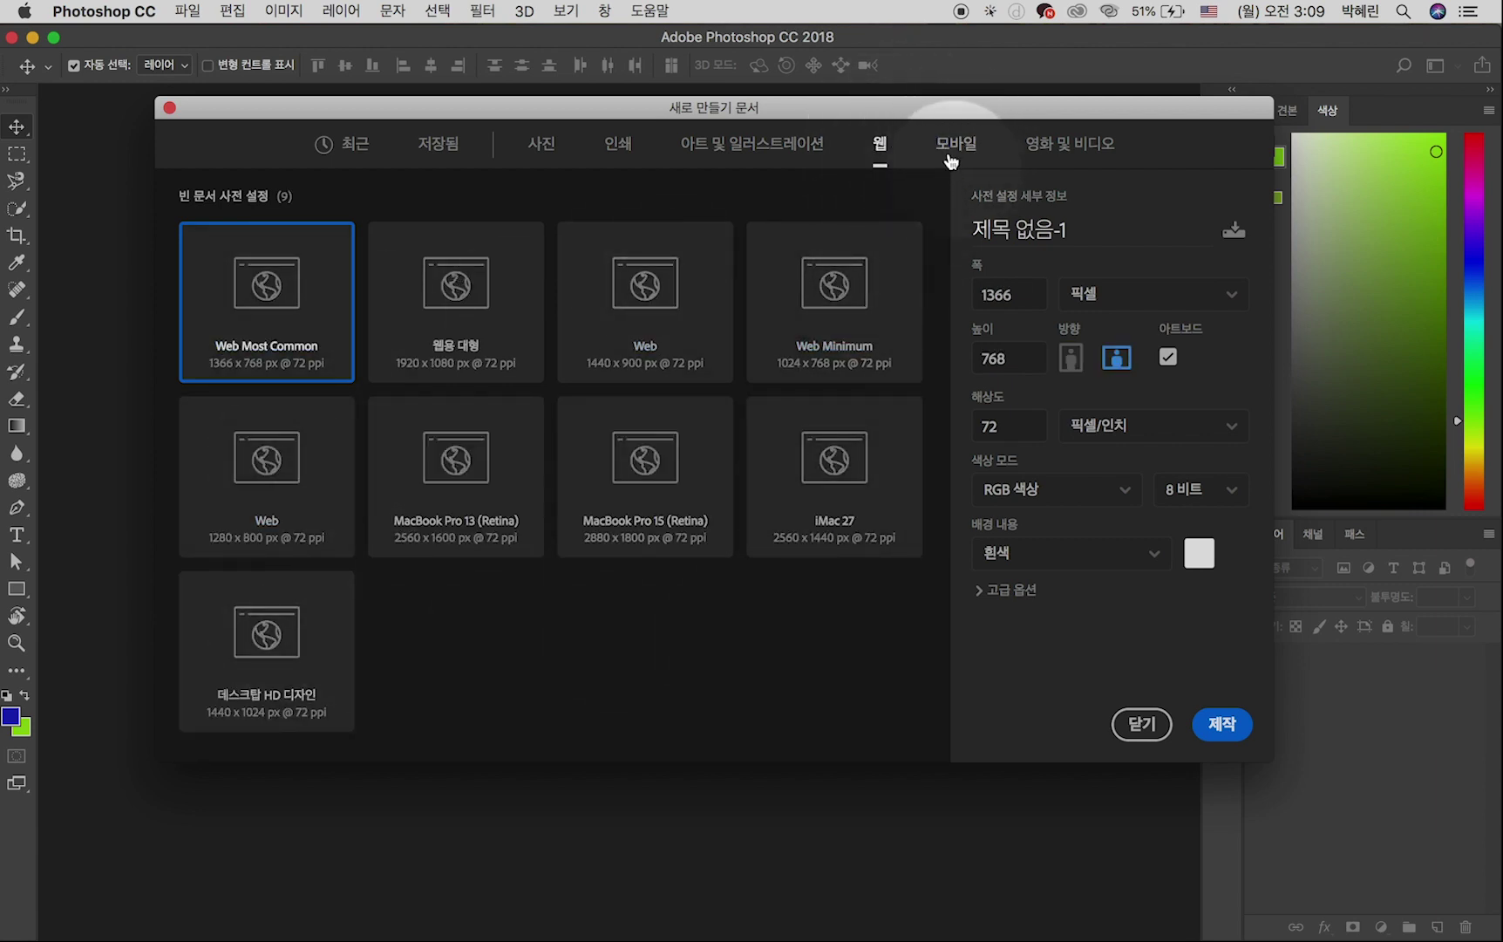
pyautogui.click(615, 148)
pyautogui.click(861, 324)
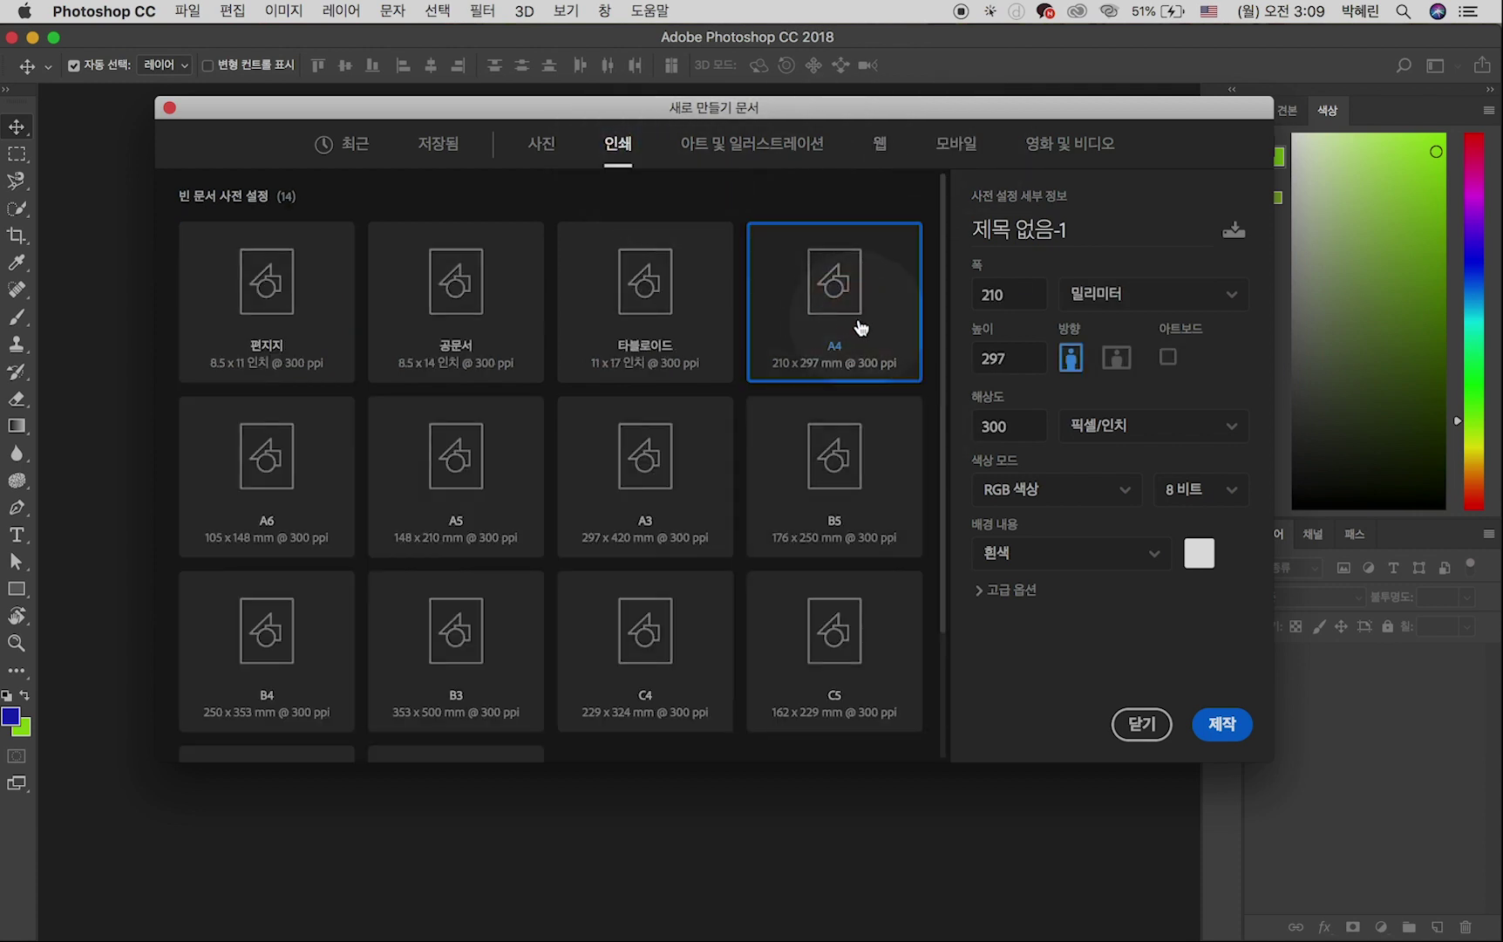
pyautogui.click(1236, 723)
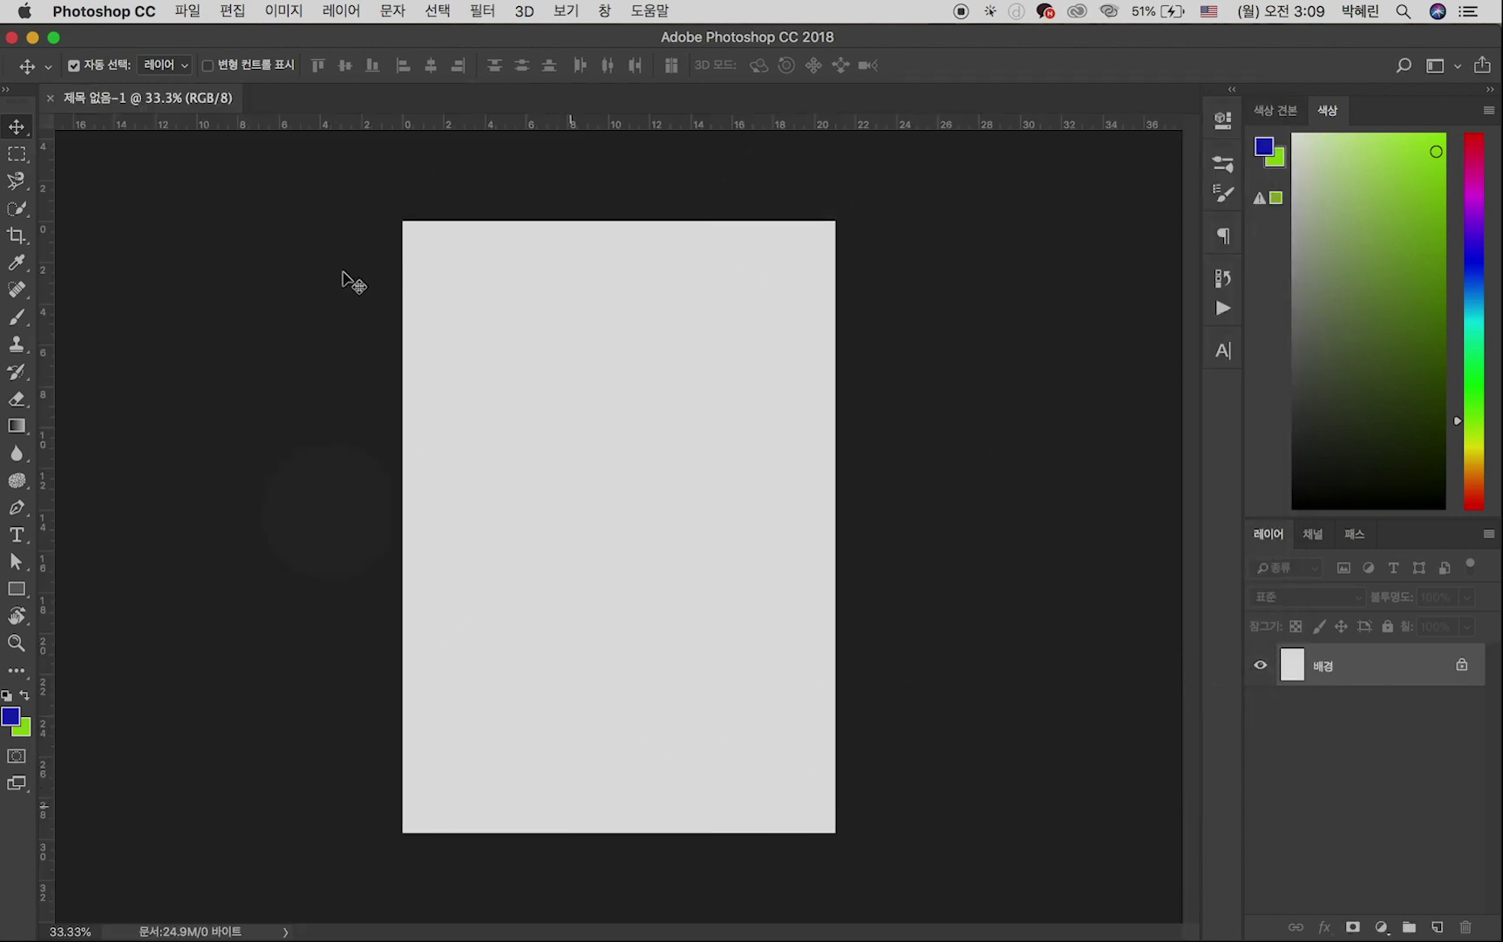
pyautogui.press('super+equal')
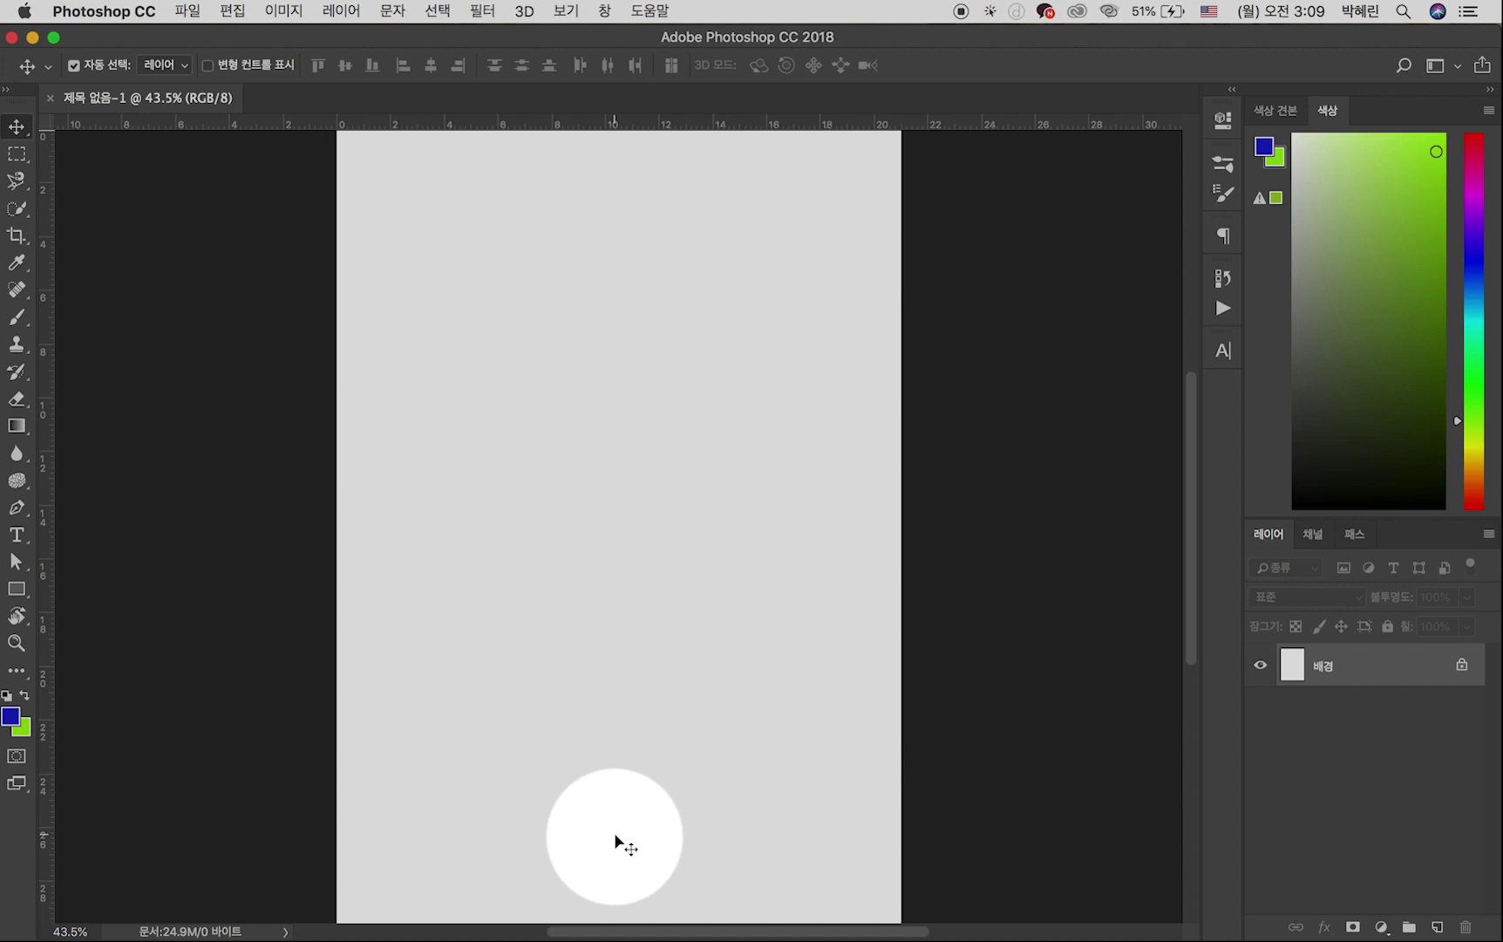
pyautogui.click(187, 12)
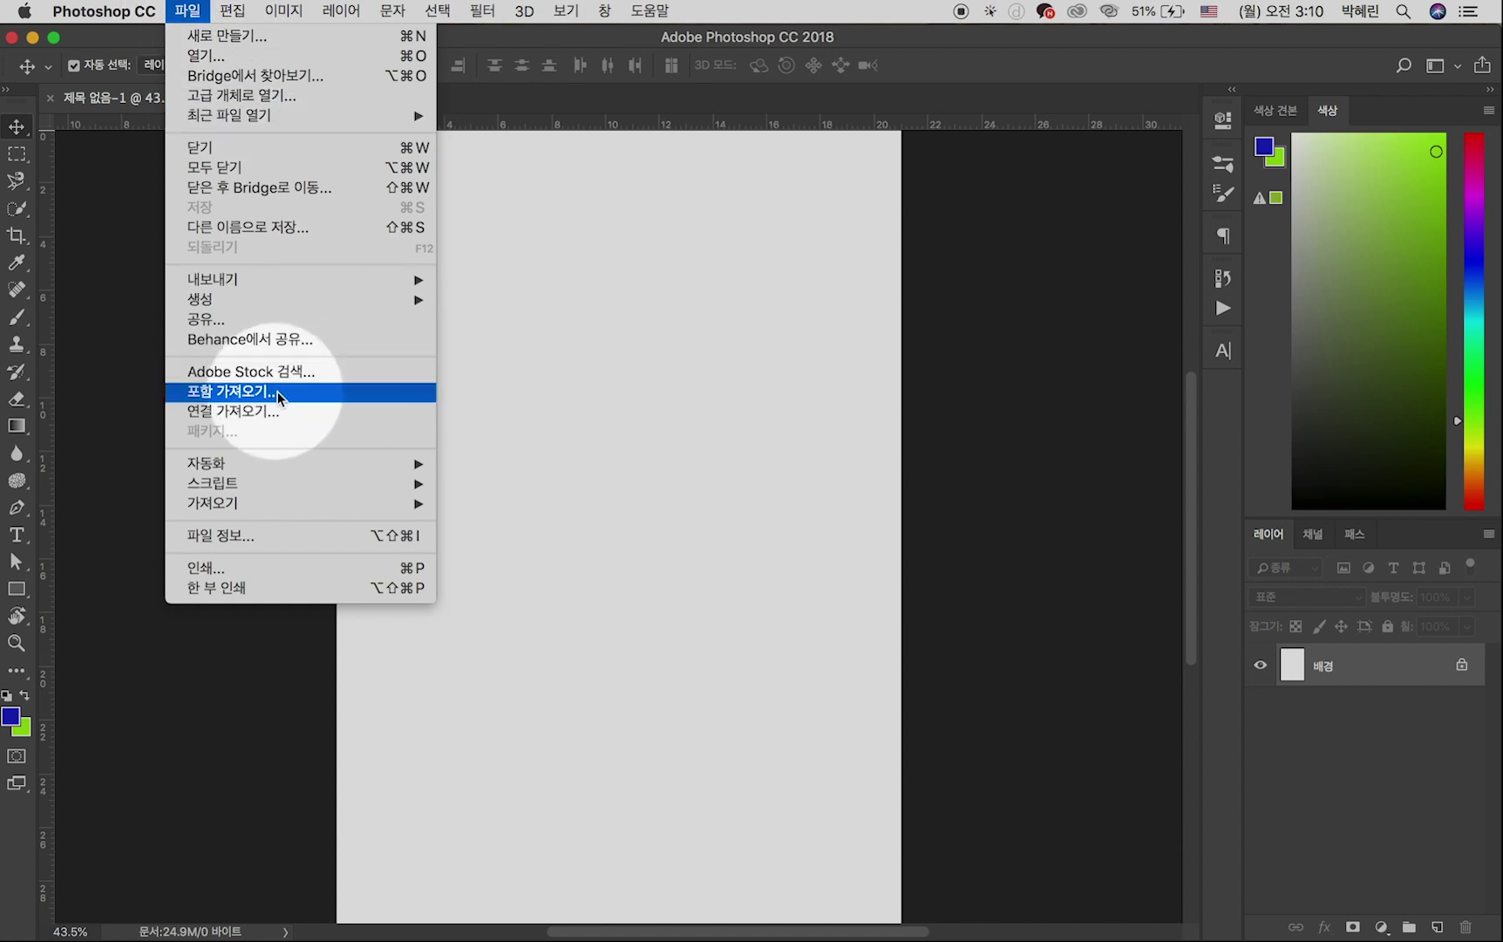
pyautogui.click(303, 391)
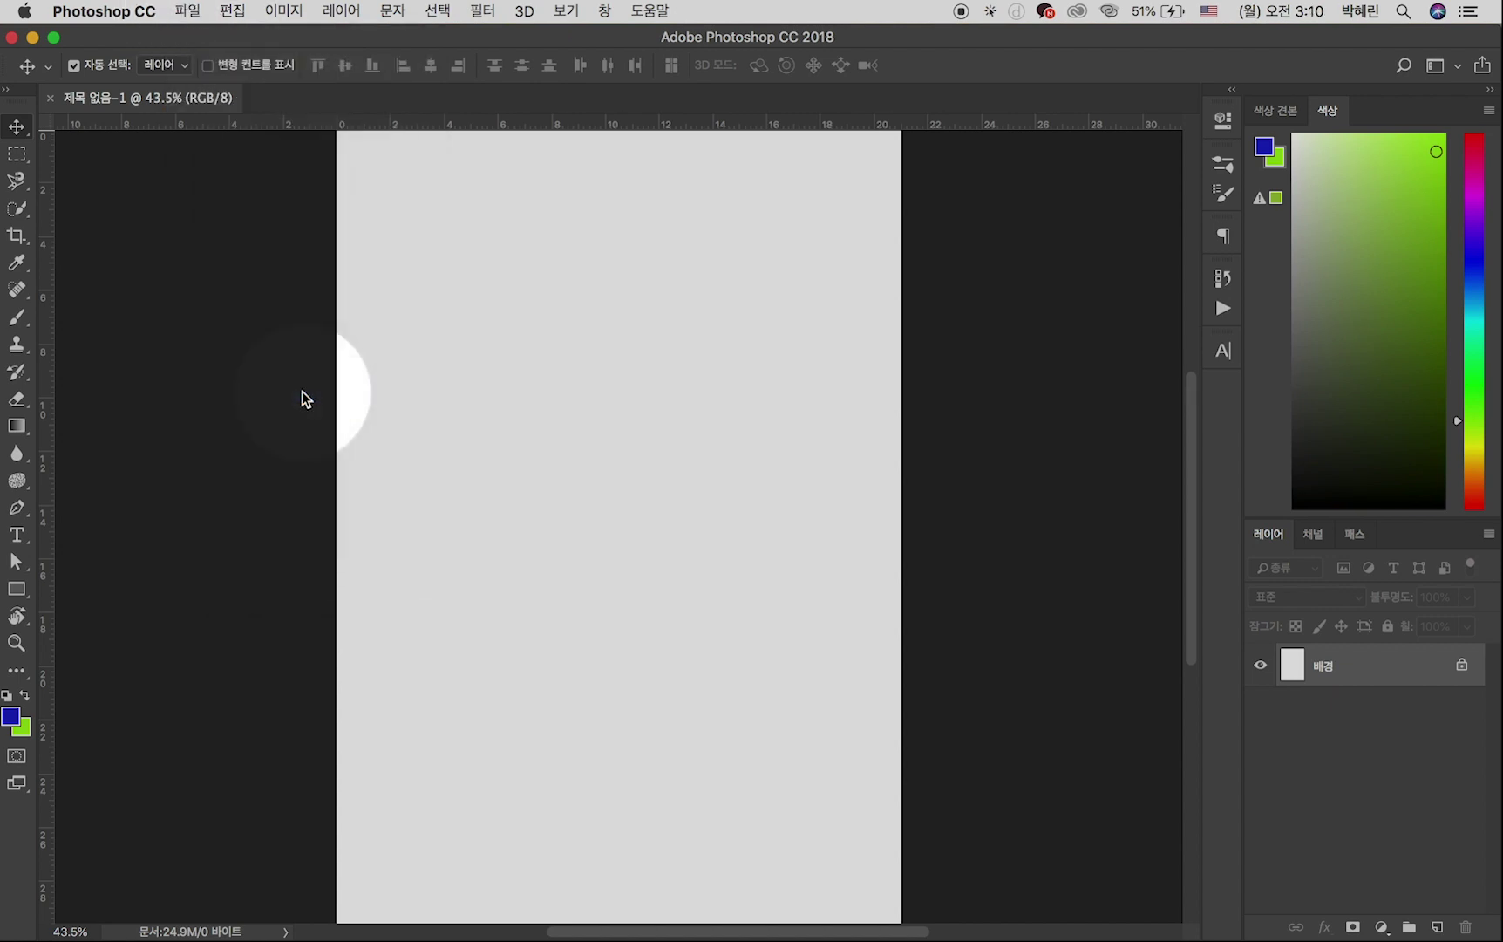
pyautogui.click(593, 174)
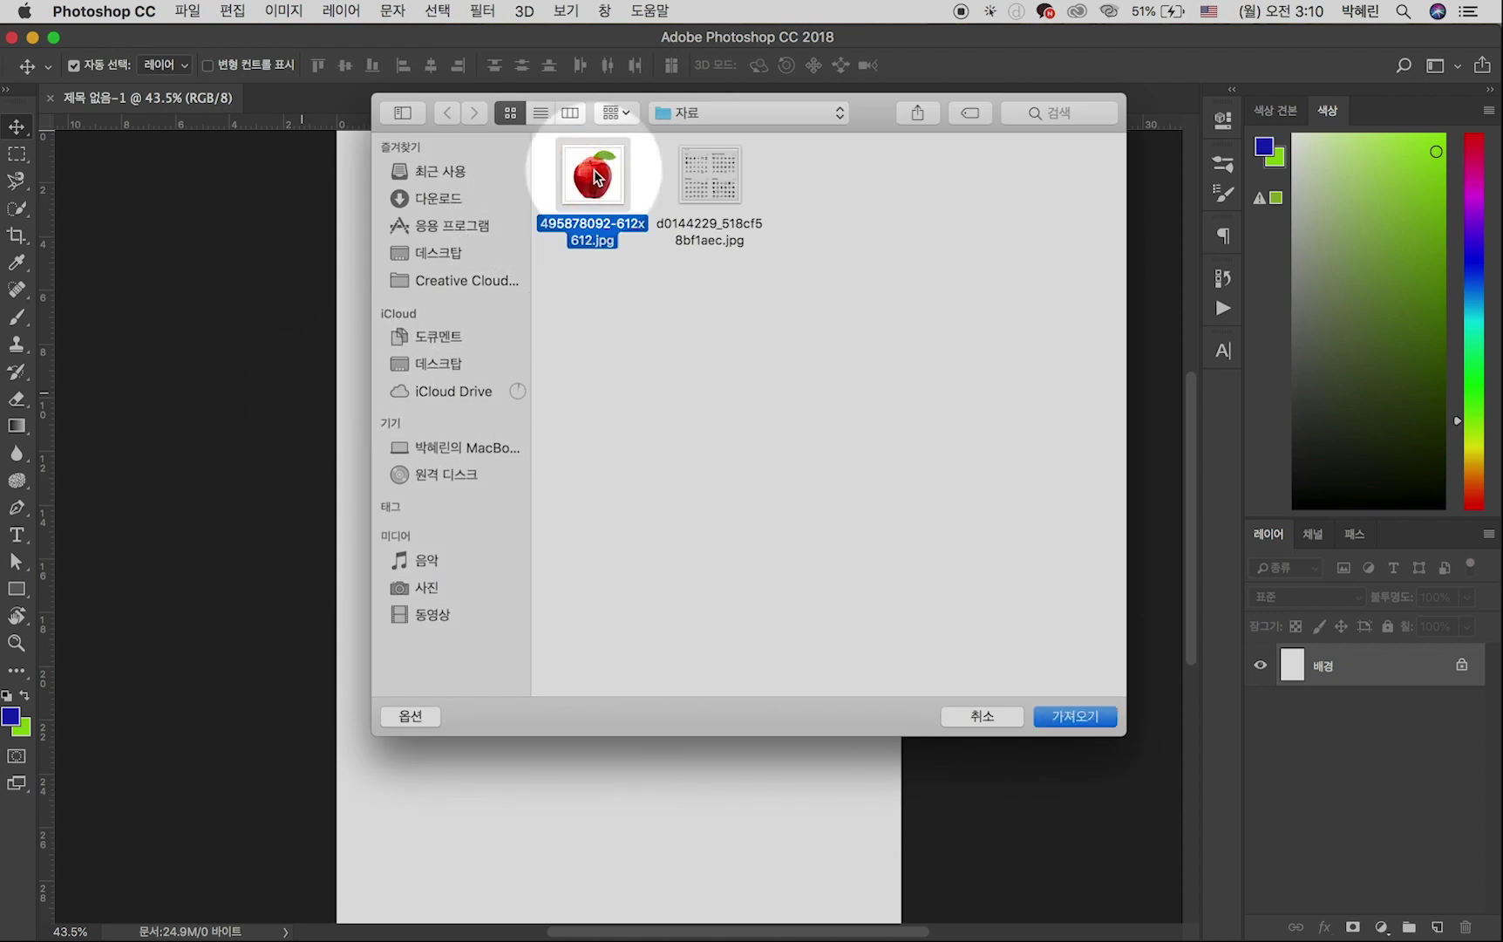
pyautogui.click(1094, 718)
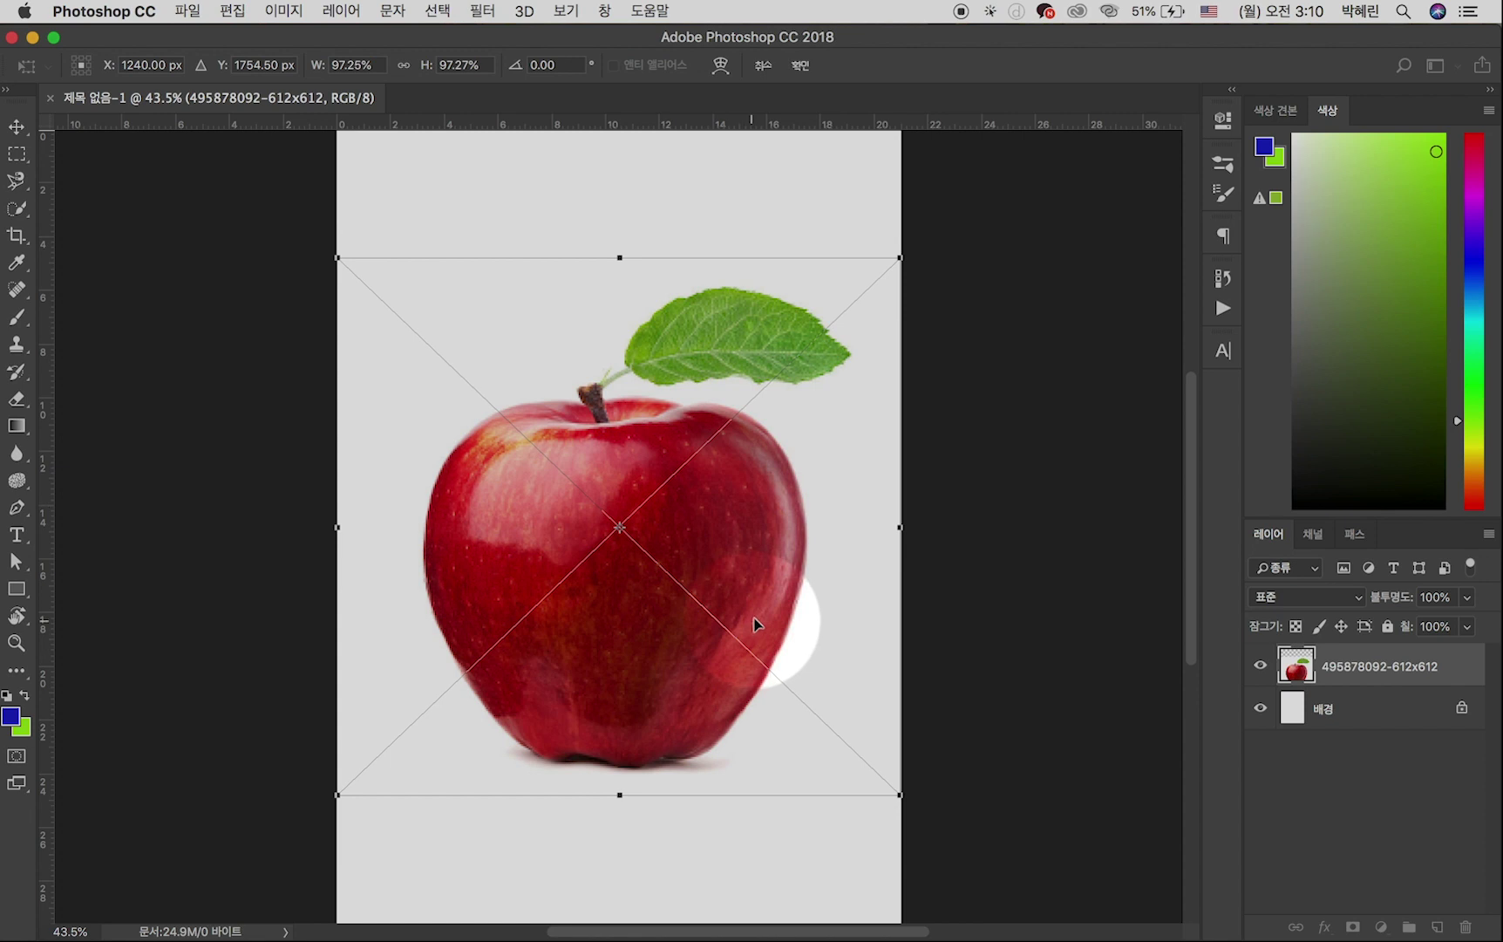
pyautogui.press('Return')
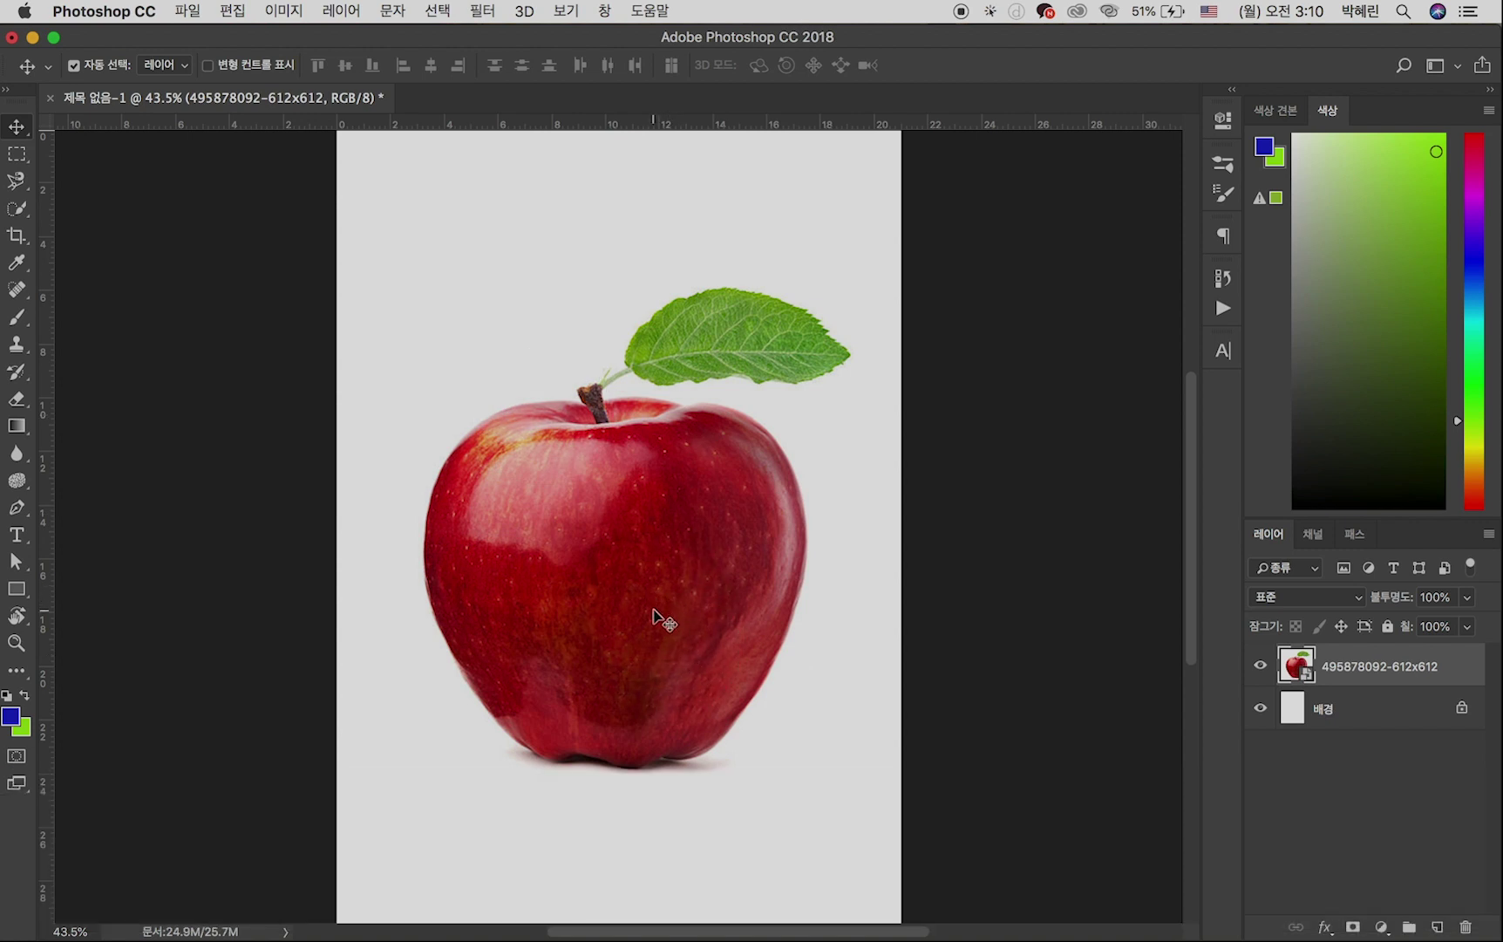
# Step: Scale the placed apple down proportionally to less than half its size and position it in the upper-left area of the page
pyautogui.moveTo(654, 616)
pyautogui.mouseDown()
pyautogui.moveTo(638, 614)
pyautogui.moveTo(647, 581)
pyautogui.moveTo(654, 604)
pyautogui.mouseUp()
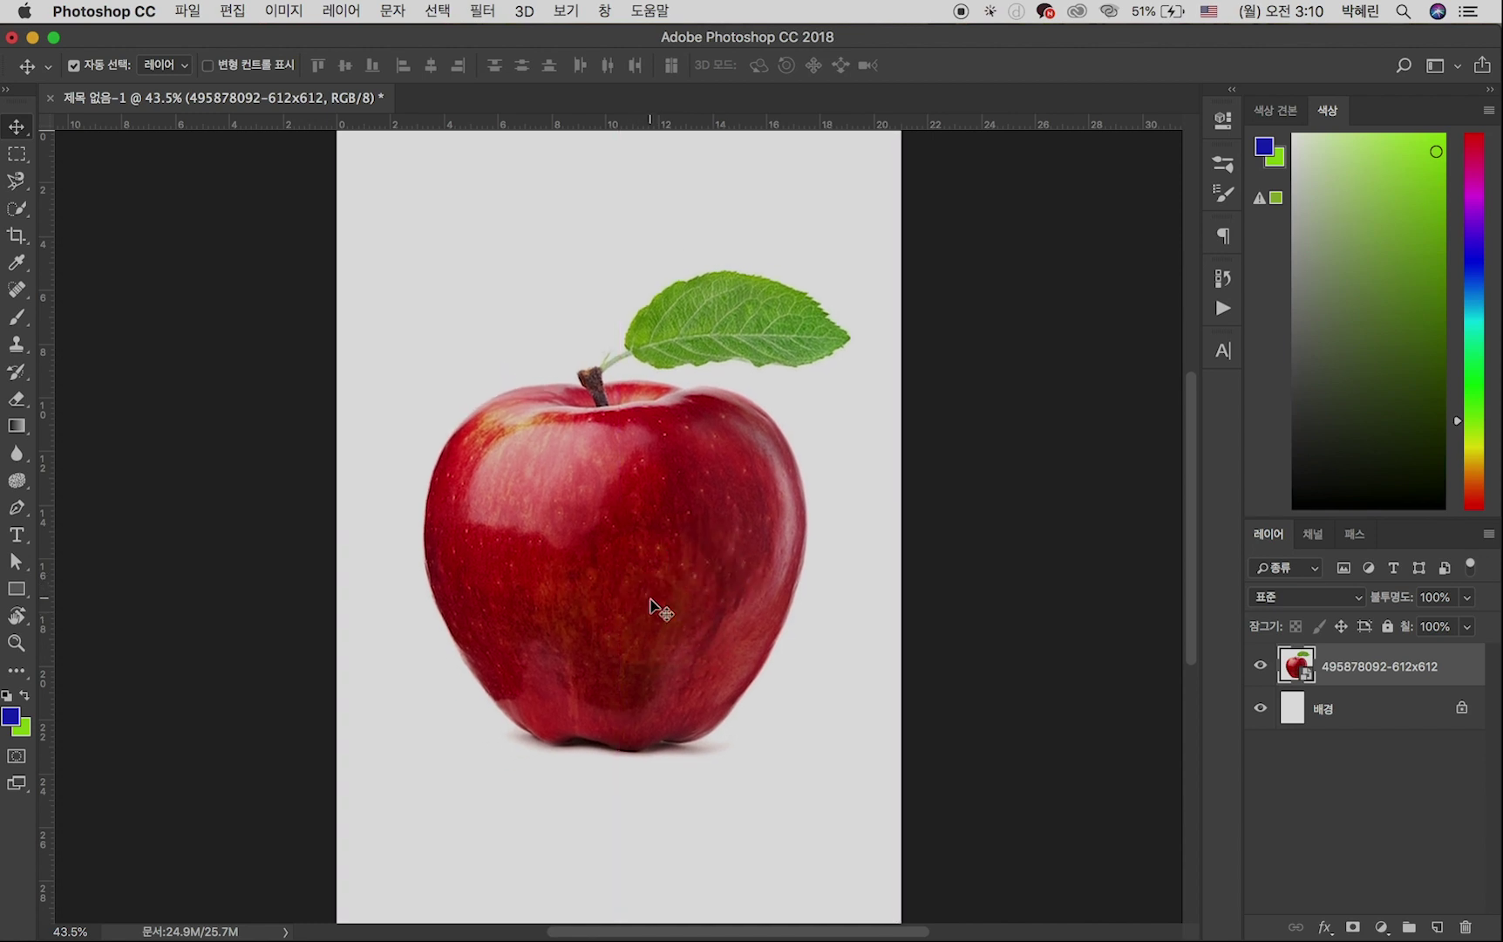
pyautogui.hotkey('ctrl', 't')
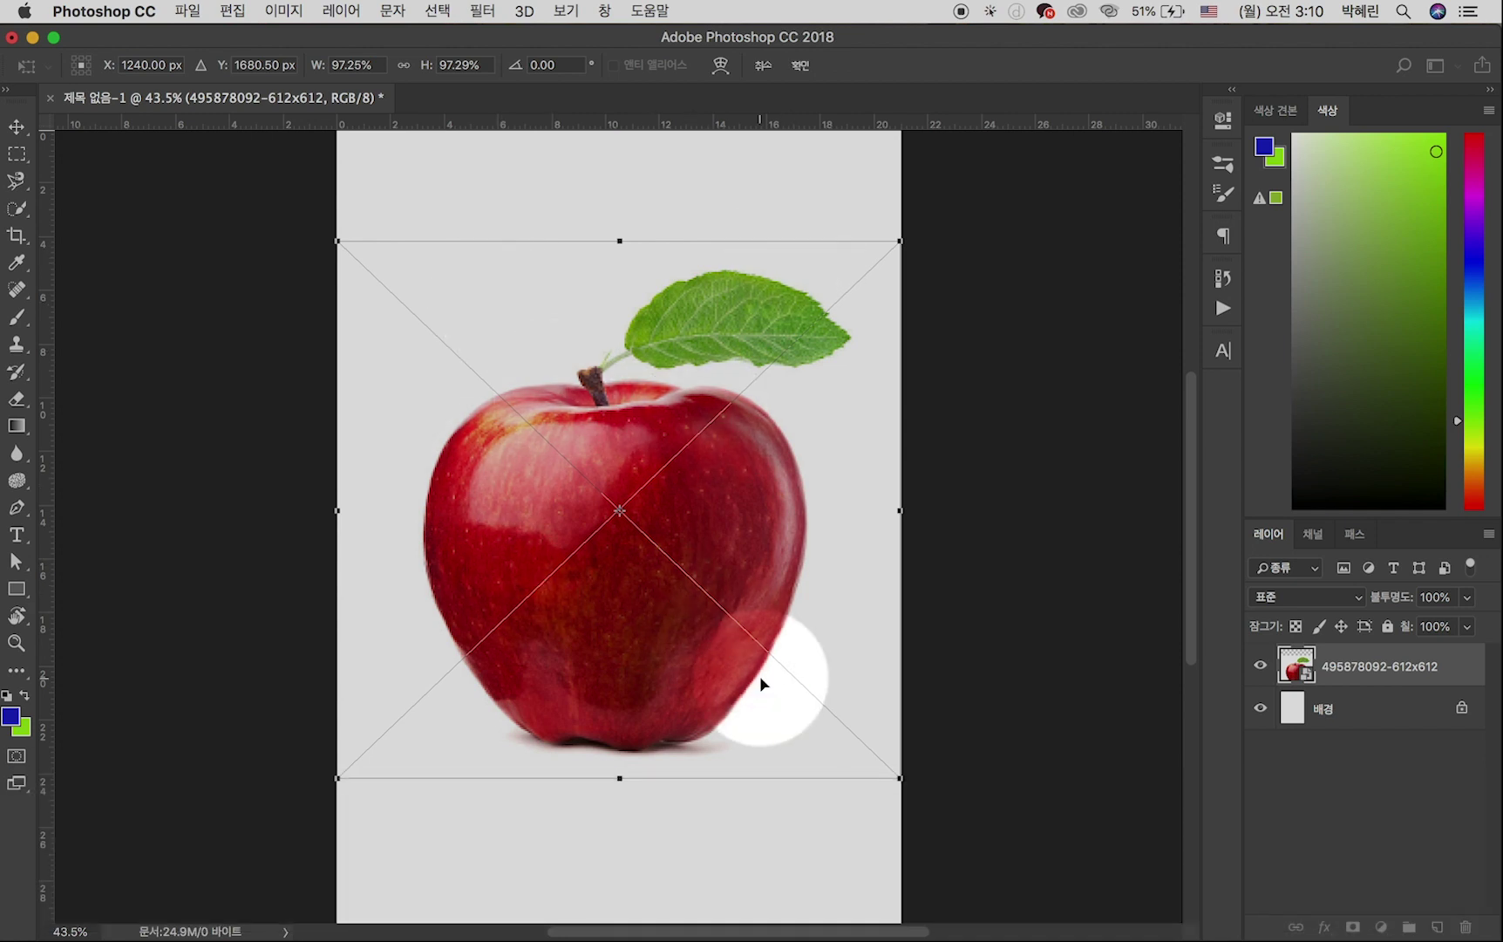
pyautogui.moveTo(900, 778); pyautogui.dragTo(576, 520)
pyautogui.press('shift')
pyautogui.press('Return')
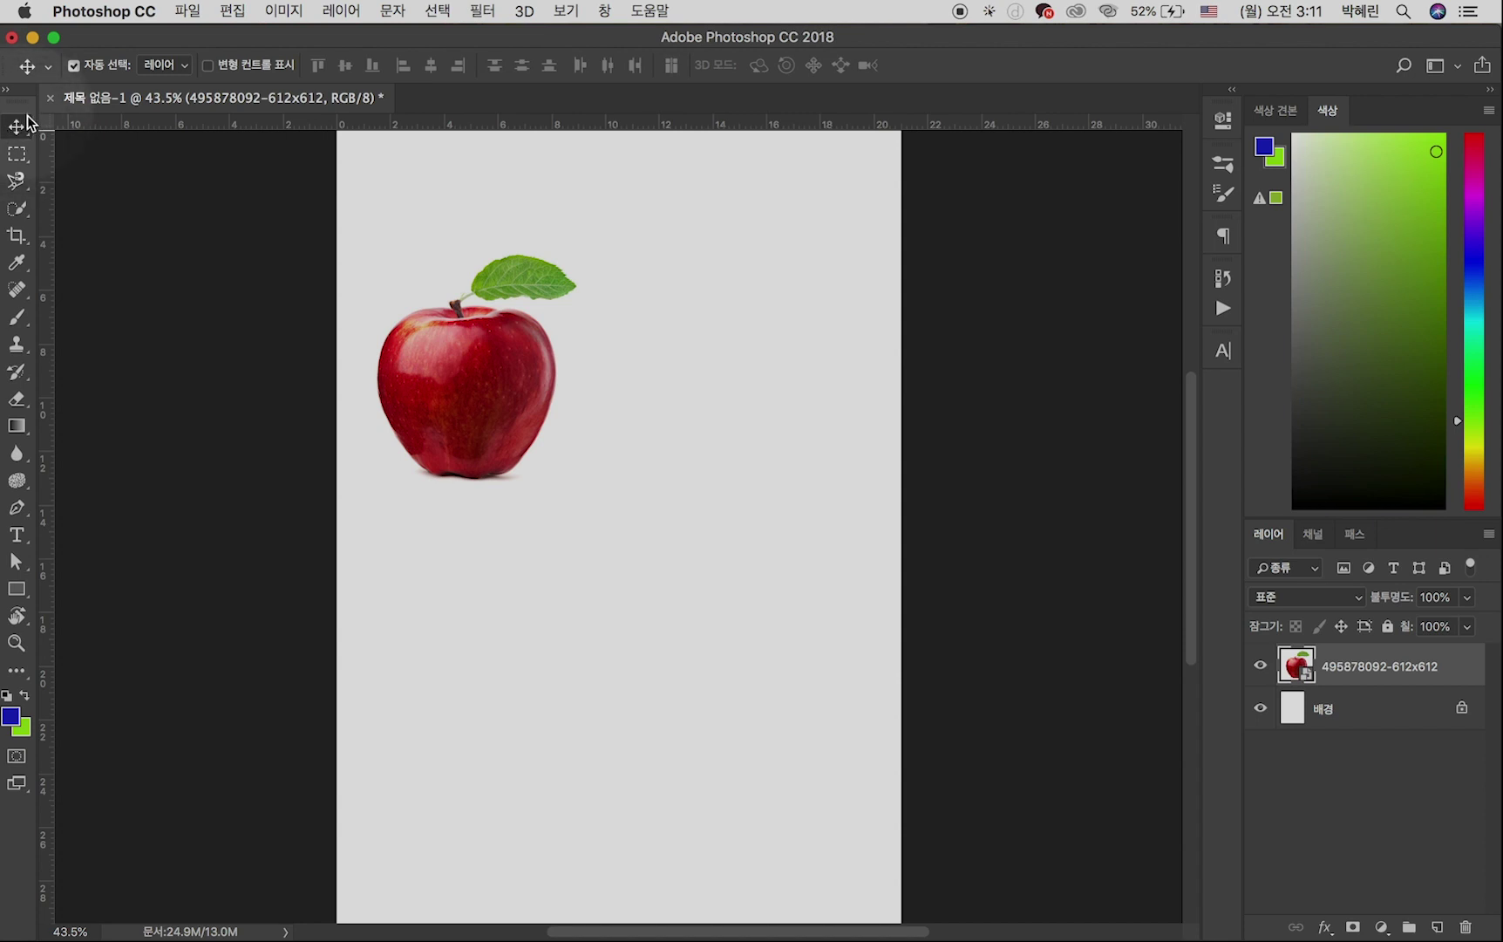
pyautogui.moveTo(454, 385); pyautogui.dragTo(499, 373)
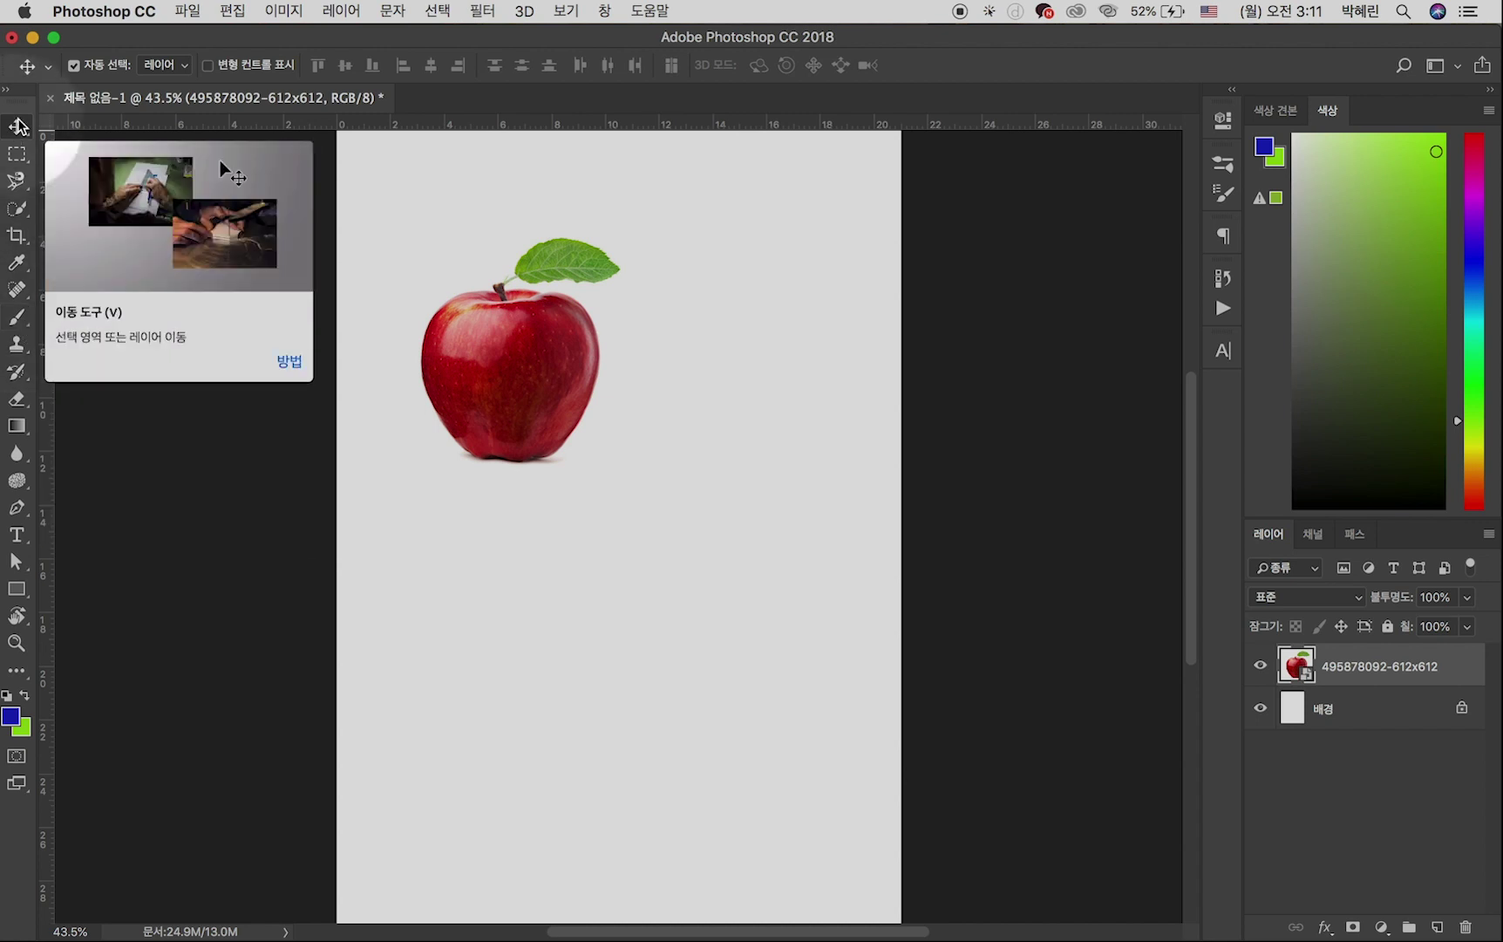
pyautogui.moveTo(491, 351); pyautogui.dragTo(467, 316)
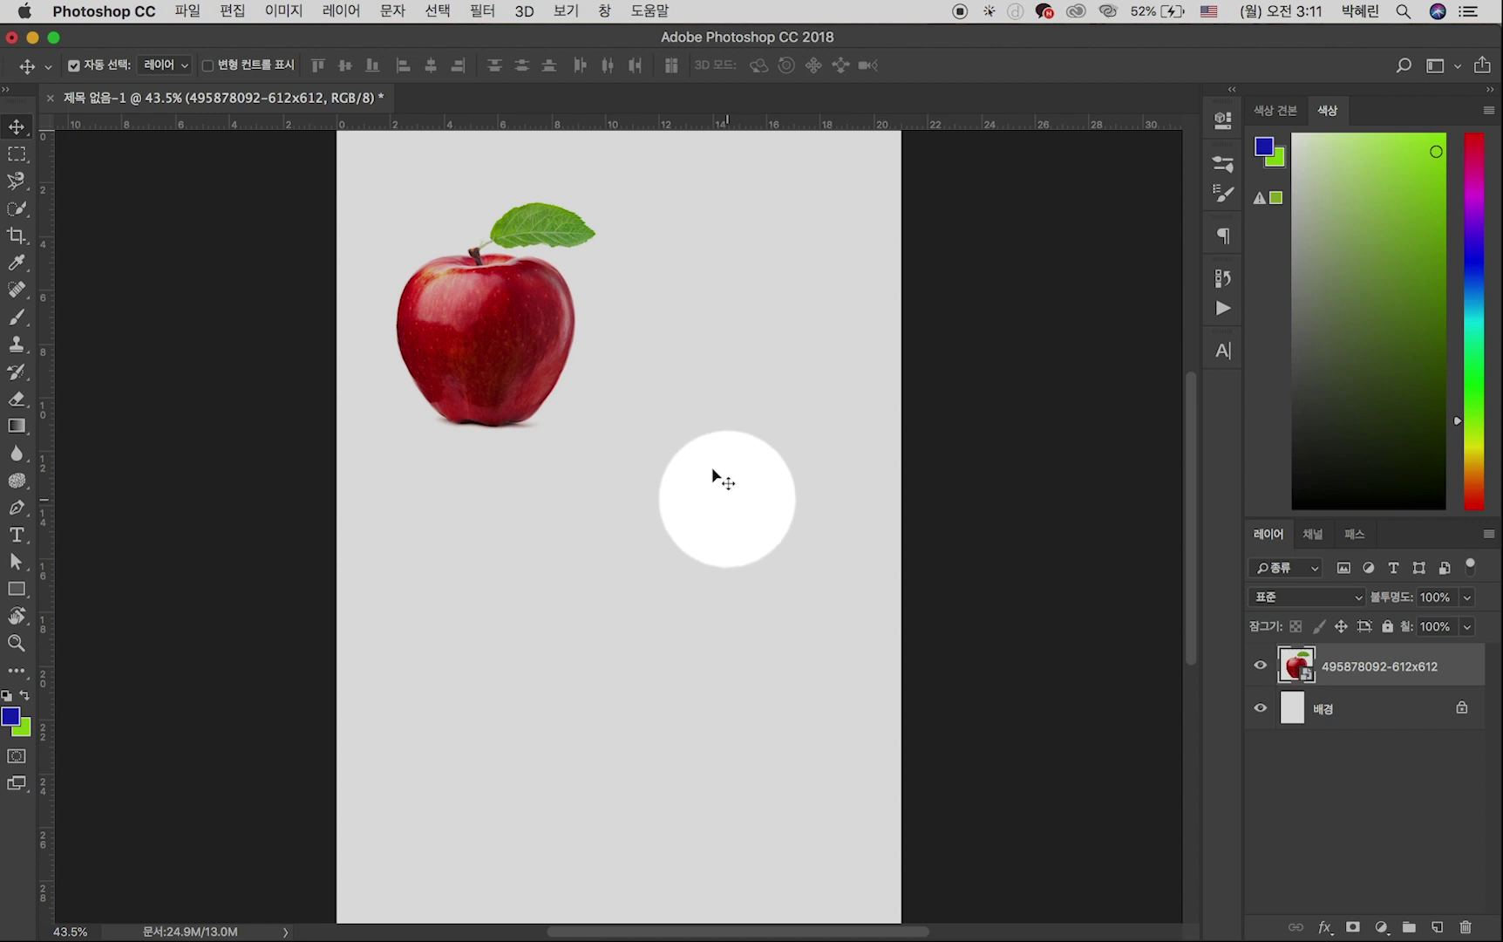
# Step: Duplicate the apple twice, placing one copy at the page's middle right and the other at its lower left
pyautogui.moveTo(568, 332); pyautogui.dragTo(699, 546)
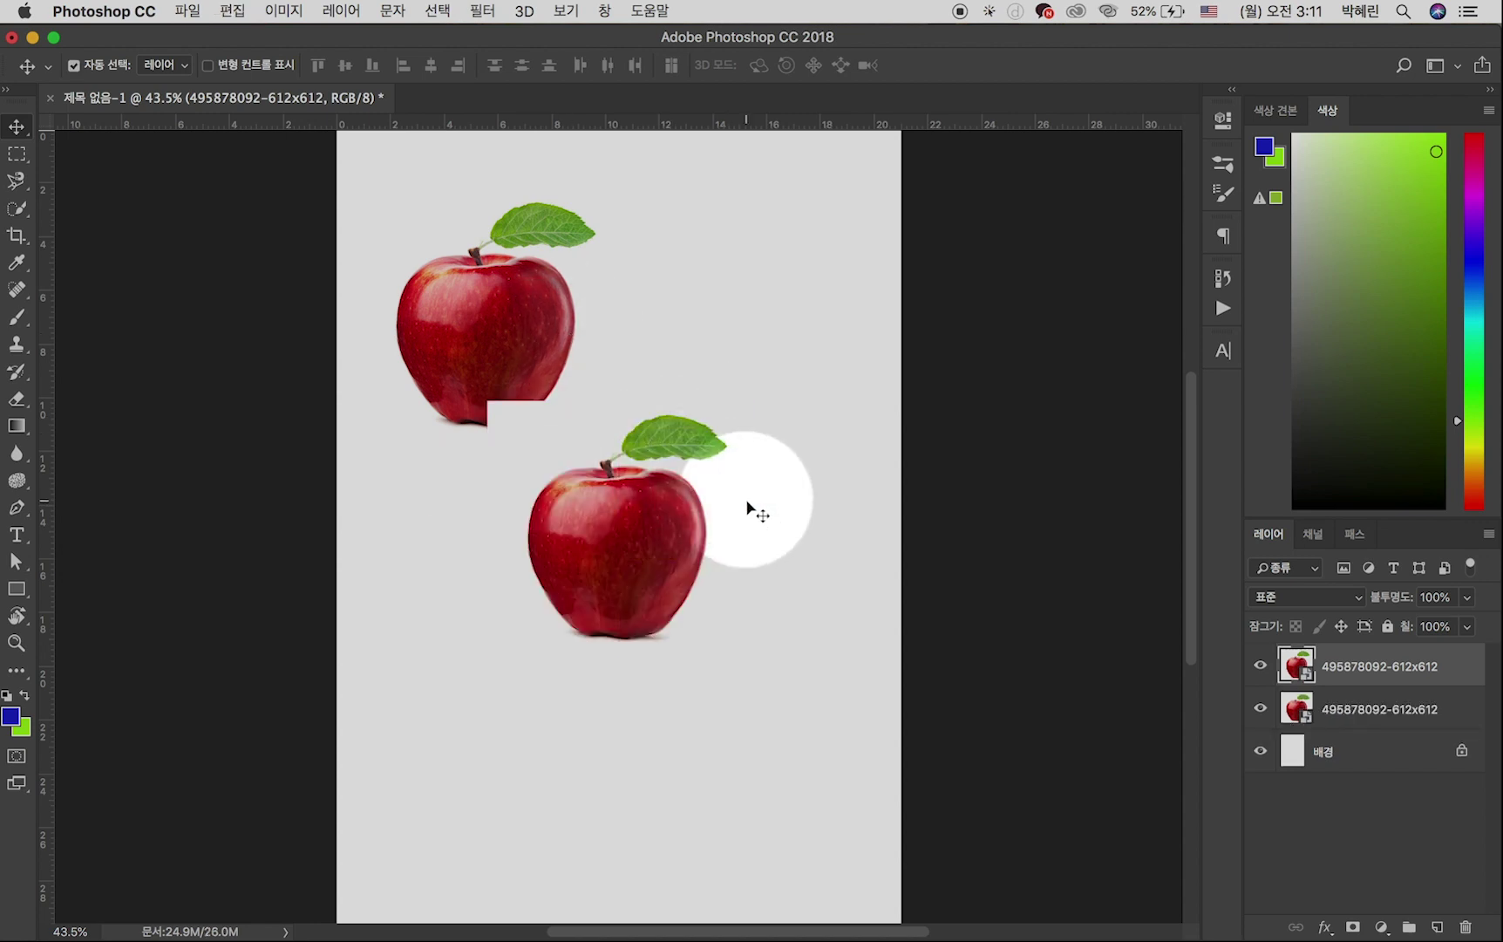
pyautogui.press('super+z')
pyautogui.moveTo(514, 335); pyautogui.dragTo(780, 528)
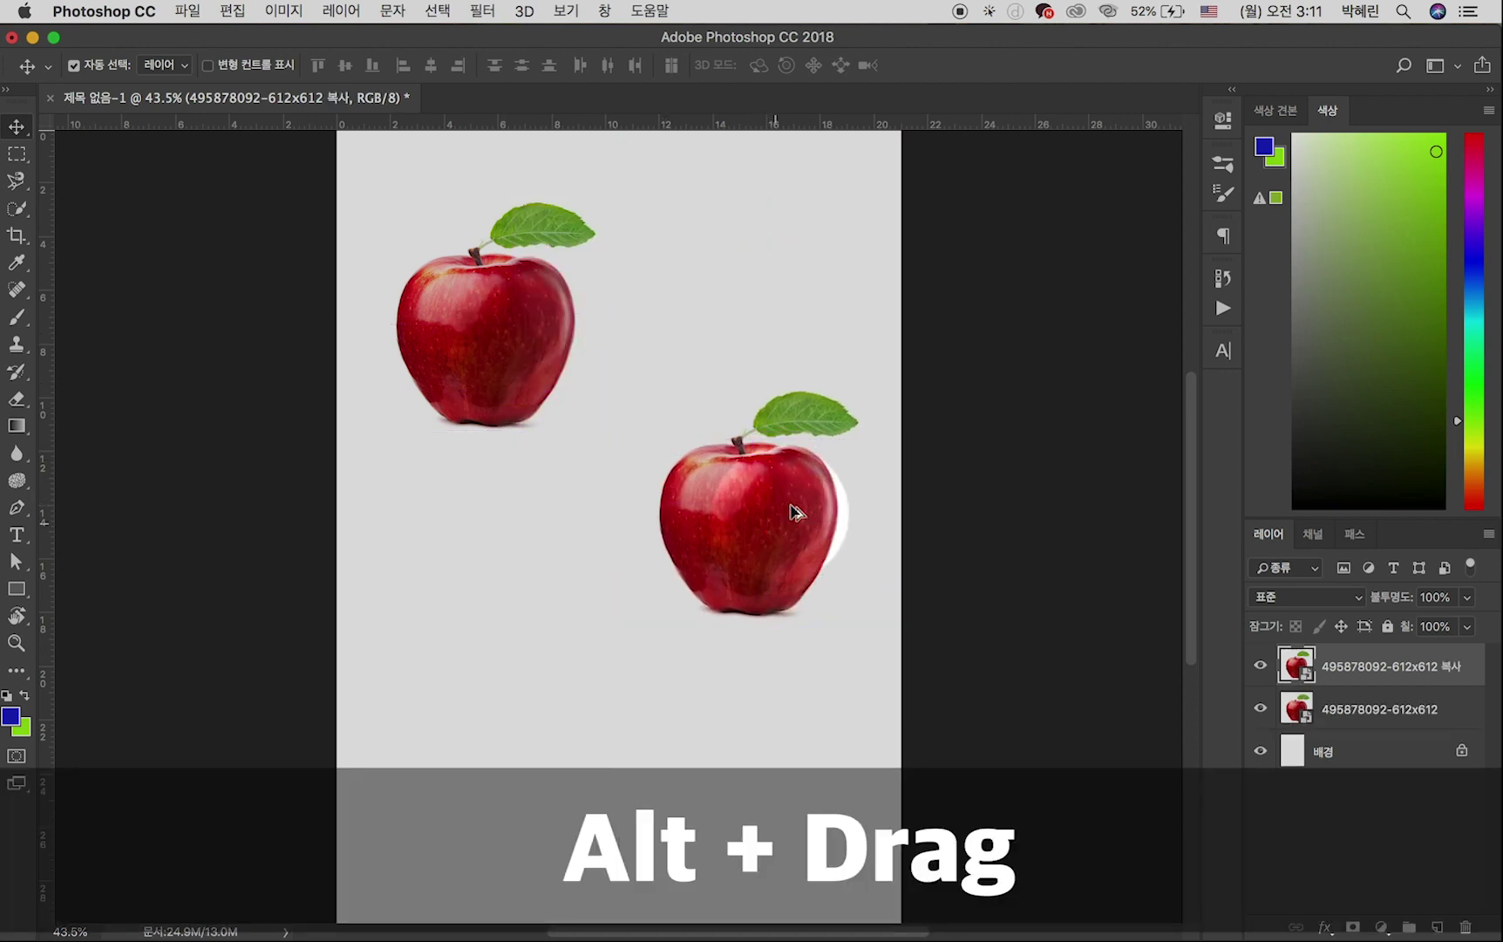
pyautogui.moveTo(551, 715); pyautogui.dragTo(527, 757)
pyautogui.moveTo(764, 530); pyautogui.dragTo(784, 521)
pyautogui.moveTo(520, 752)
pyautogui.mouseDown()
pyautogui.moveTo(491, 766)
pyautogui.moveTo(508, 775)
pyautogui.mouseUp()
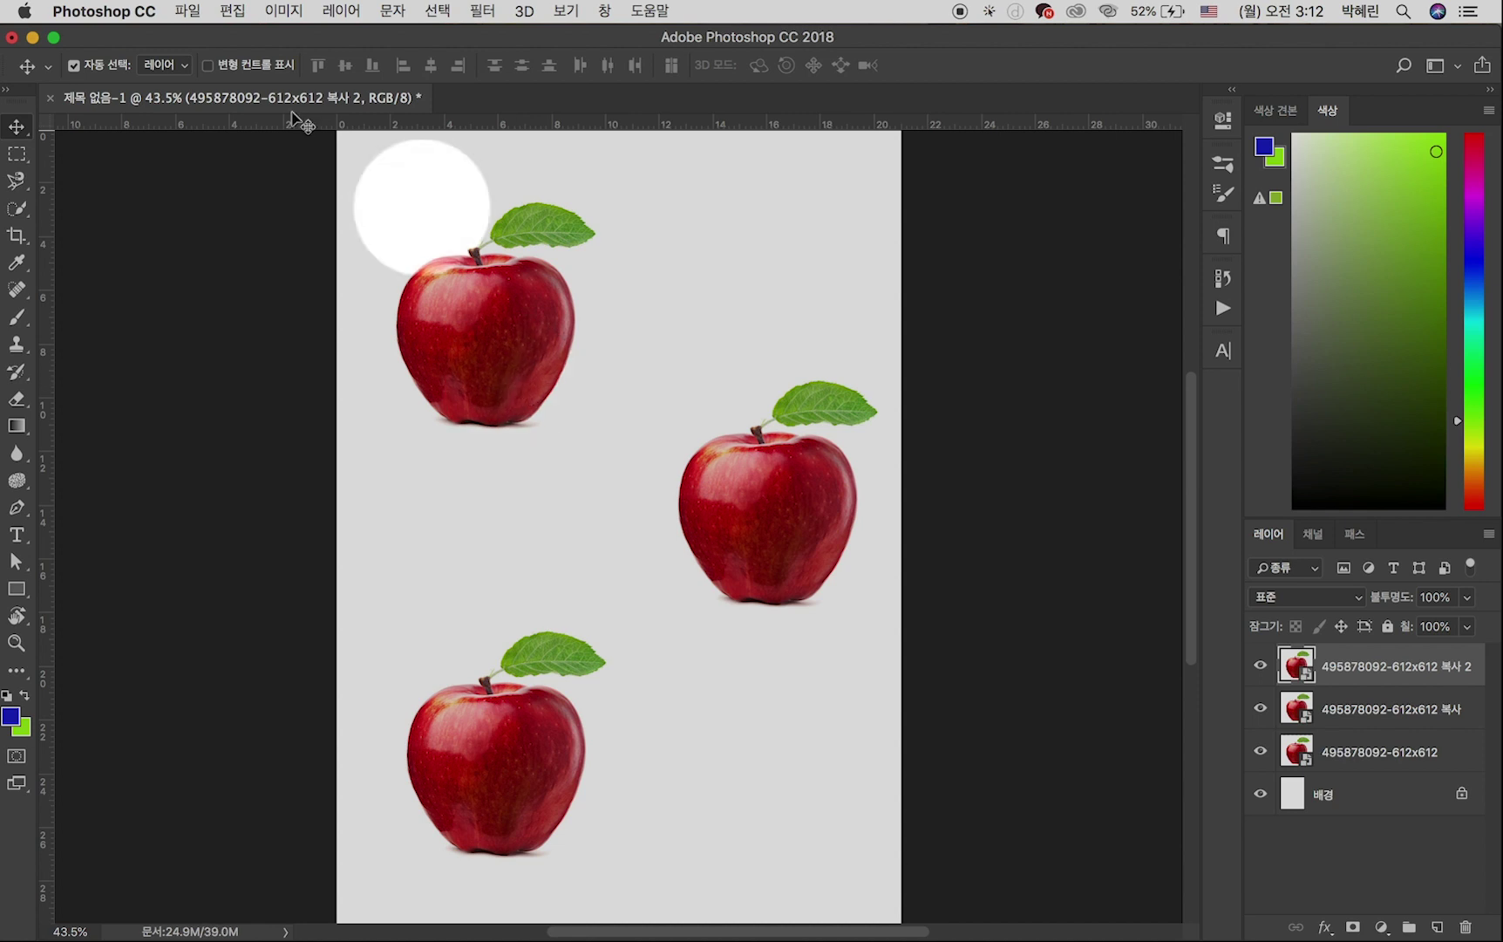
# Step: Crop away the right part of the page with the Crop tool, and undo the crop
pyautogui.click(17, 239)
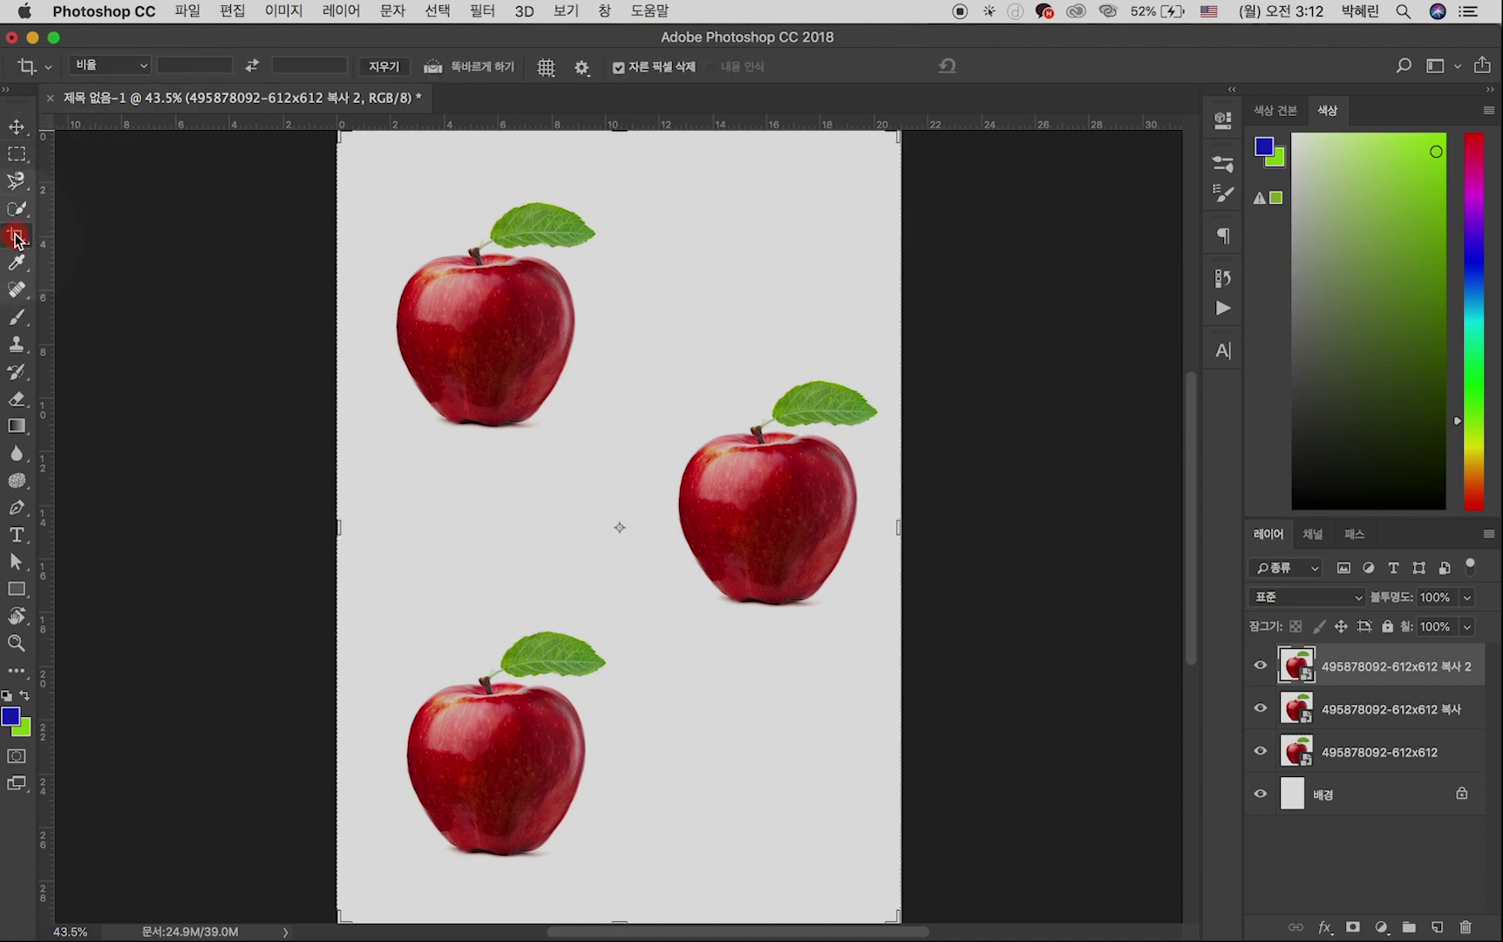
pyautogui.click(903, 532)
pyautogui.moveTo(903, 530); pyautogui.dragTo(743, 577)
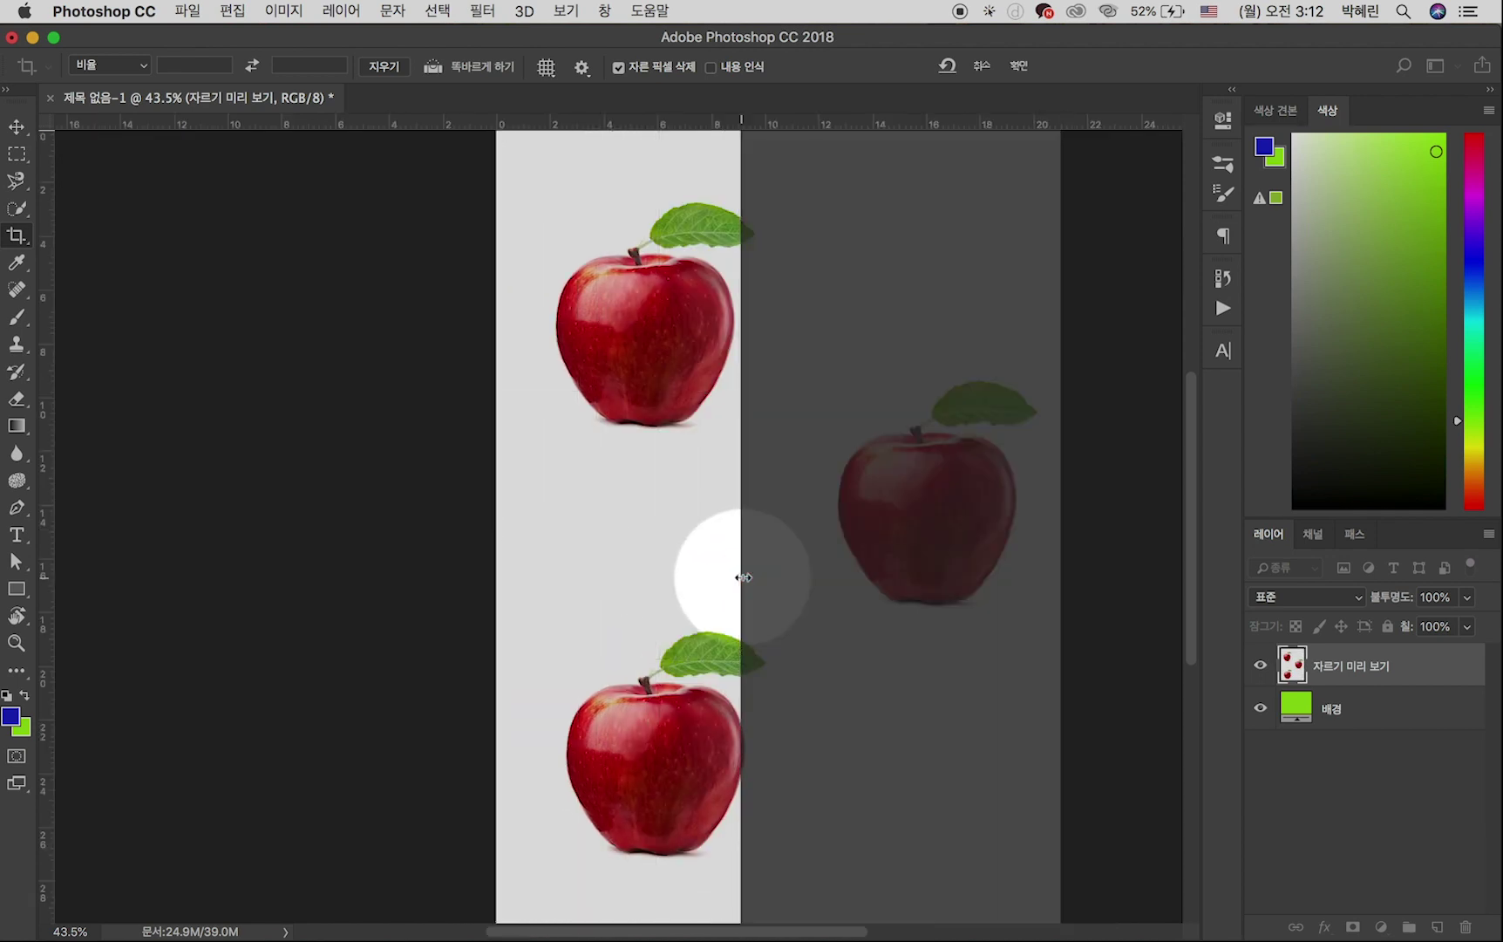
pyautogui.press('Return')
pyautogui.press('super+z')
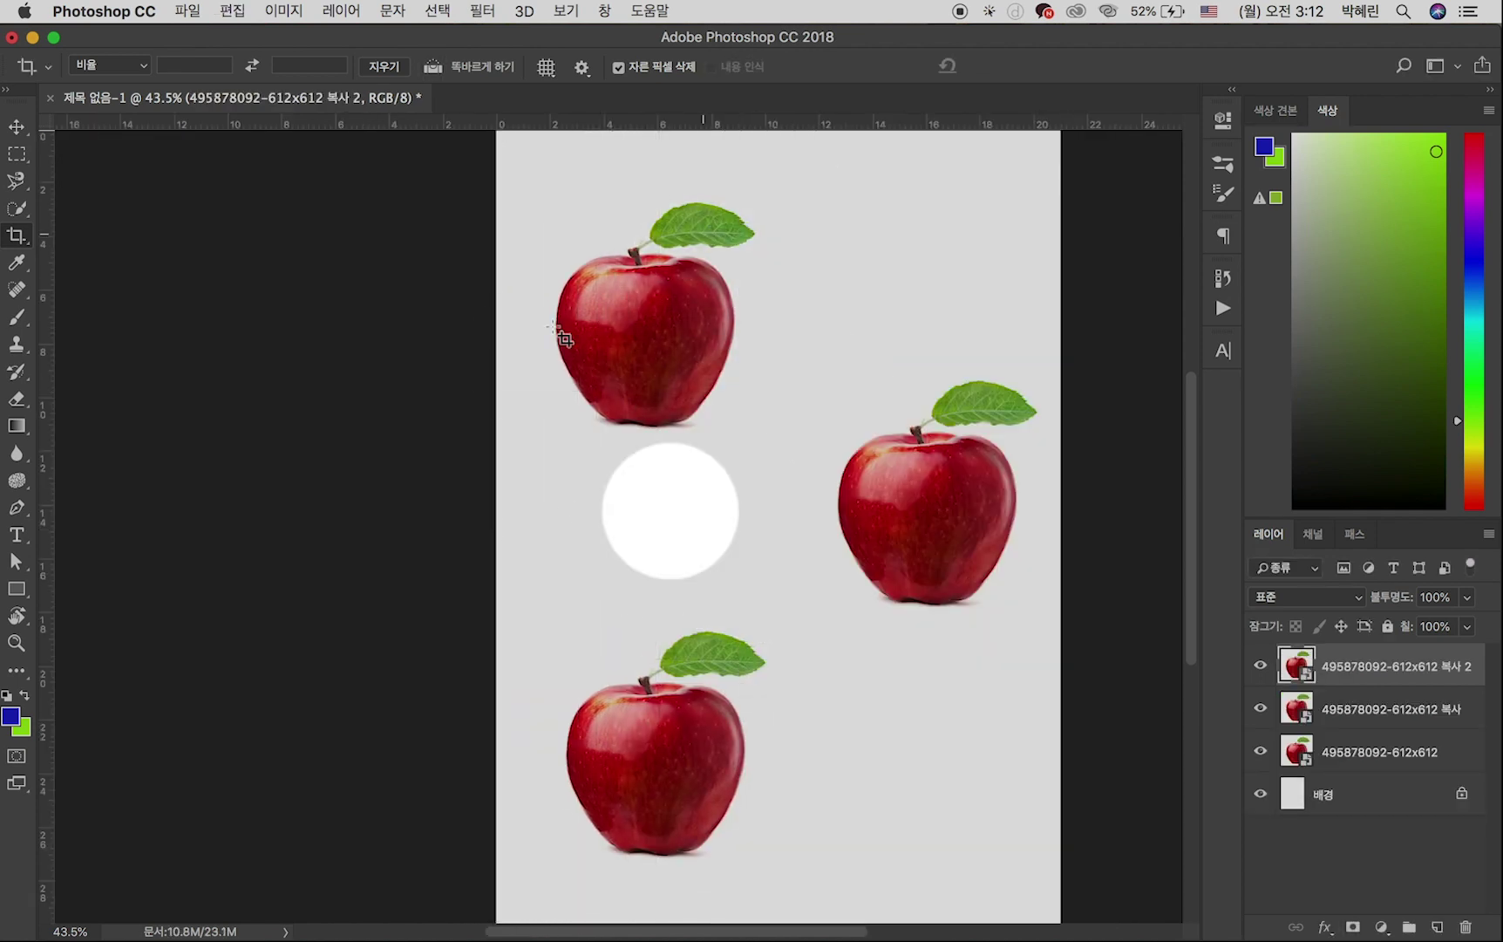
pyautogui.press('super+0')
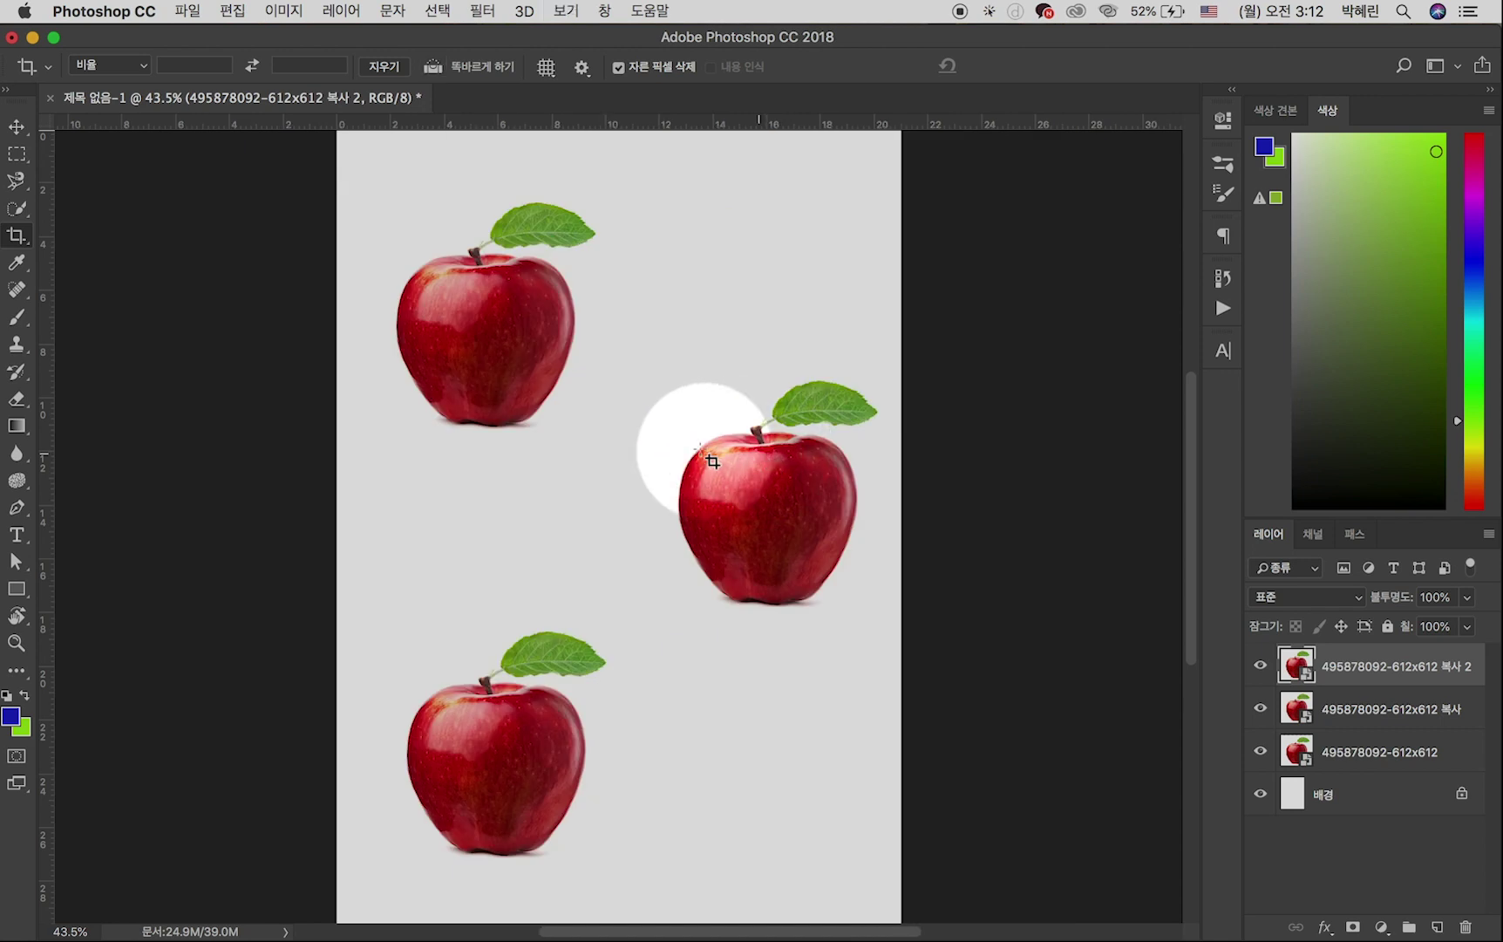
# Step: Draw a rectangular marquee around the lower half of the upper-left apple and try to delete the selected area
pyautogui.click(18, 155)
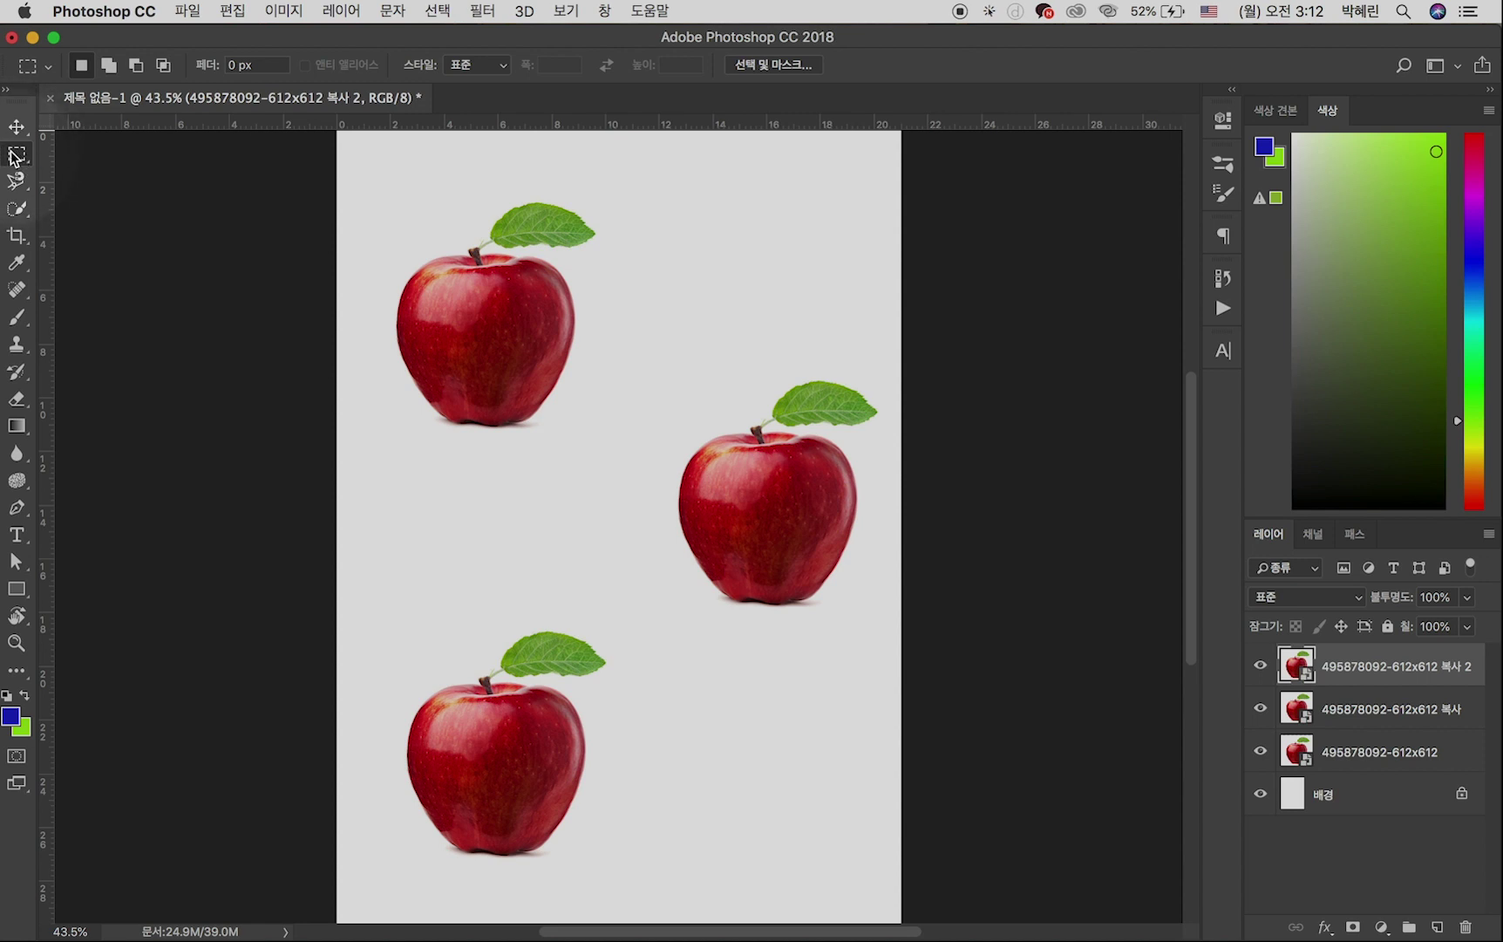
pyautogui.moveTo(375, 444); pyautogui.dragTo(627, 324)
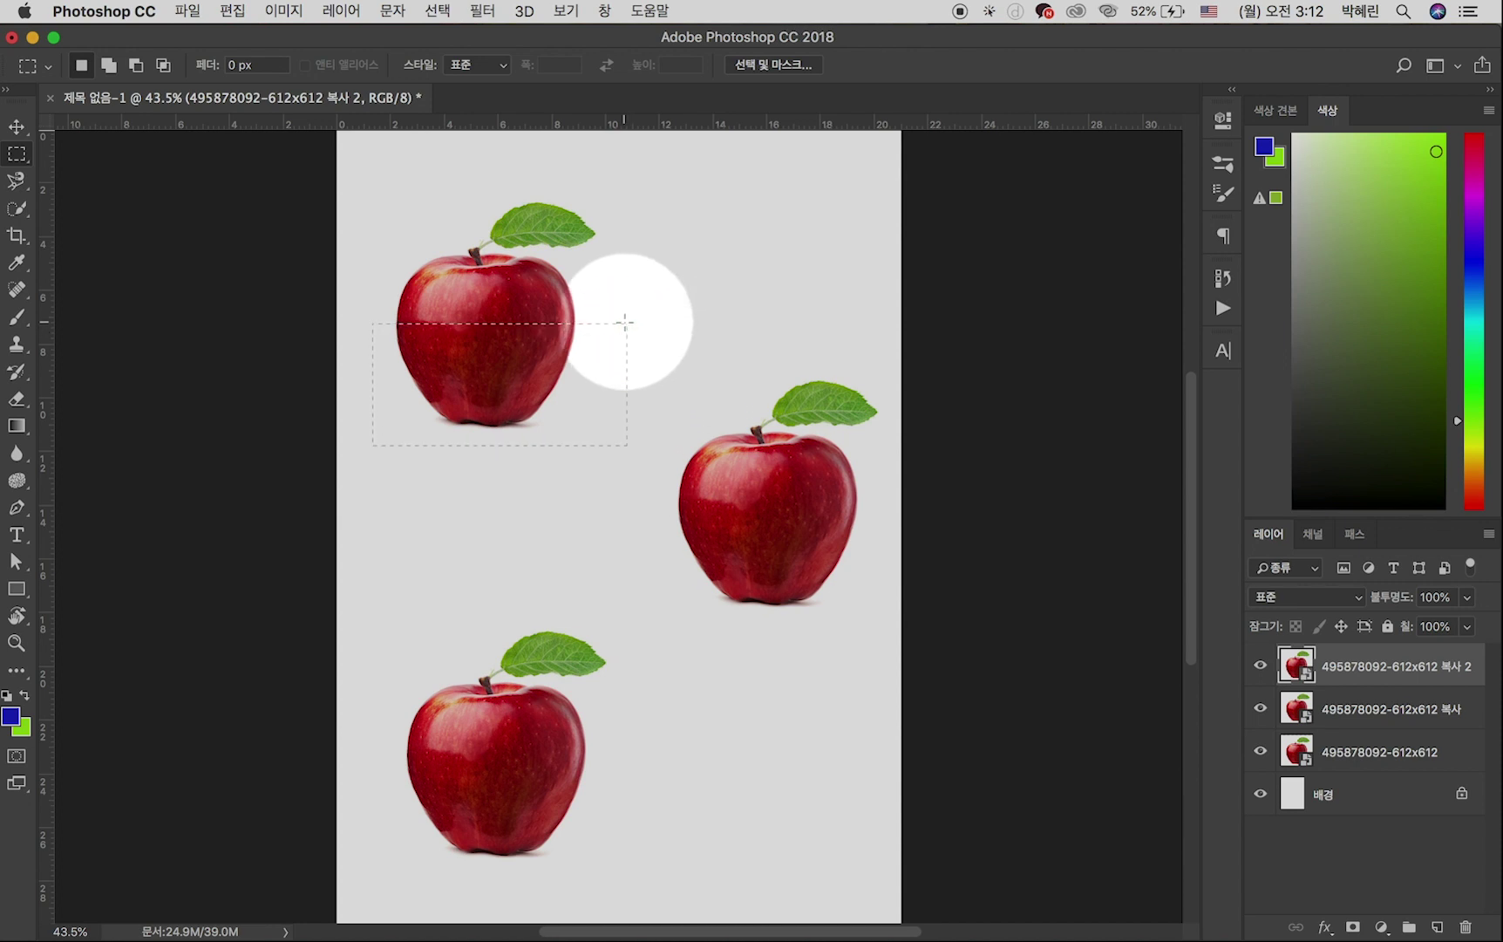
pyautogui.press('BackSpace')
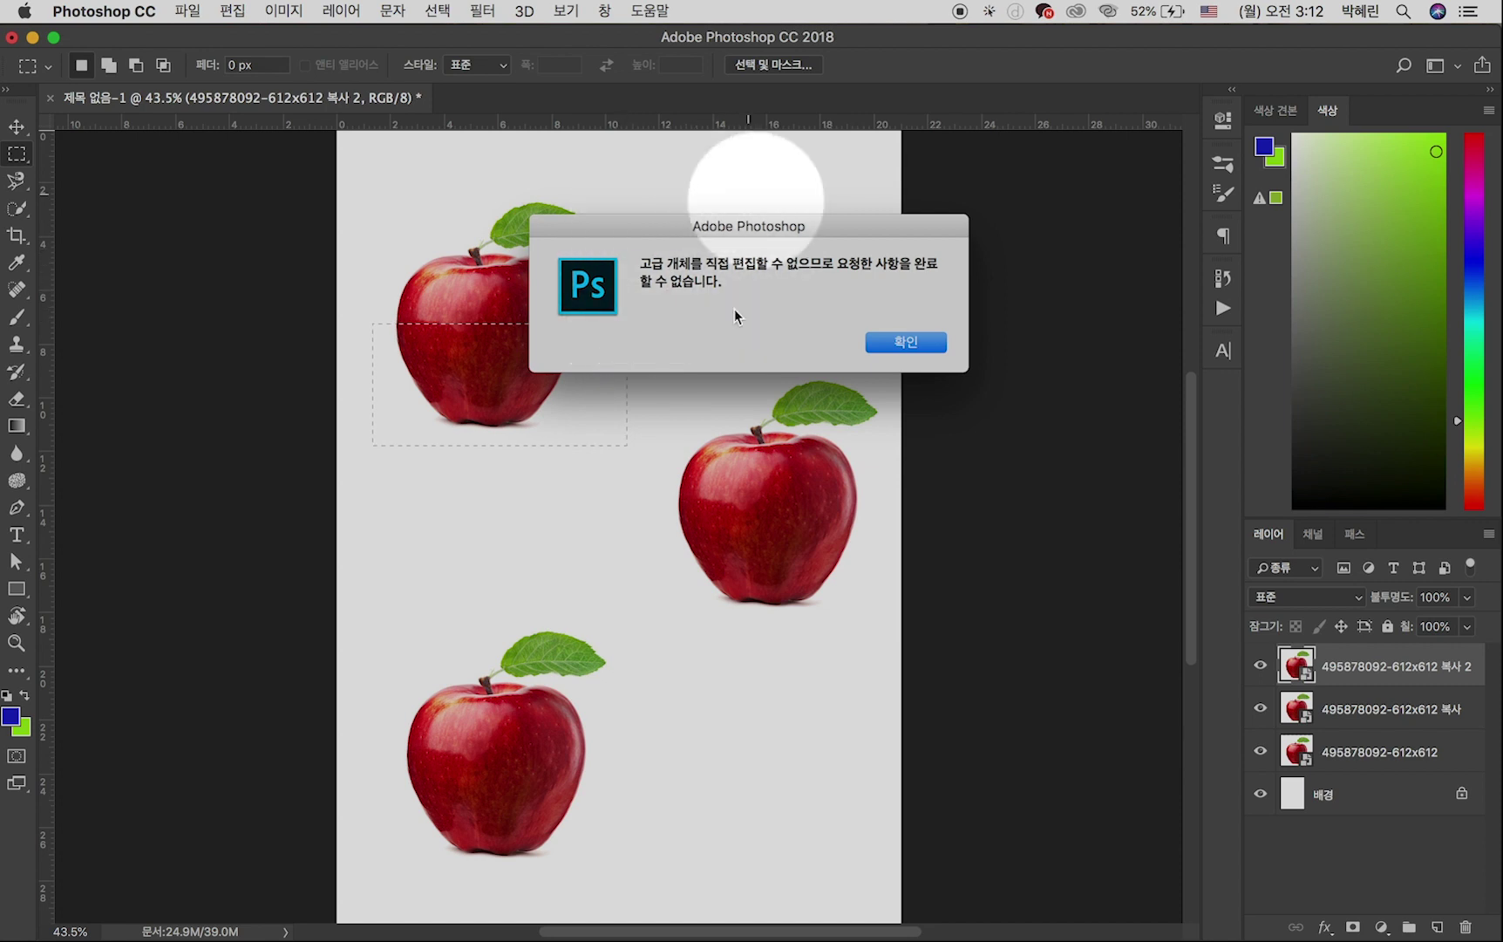
pyautogui.click(901, 347)
pyautogui.click(1261, 667)
pyautogui.click(1261, 667)
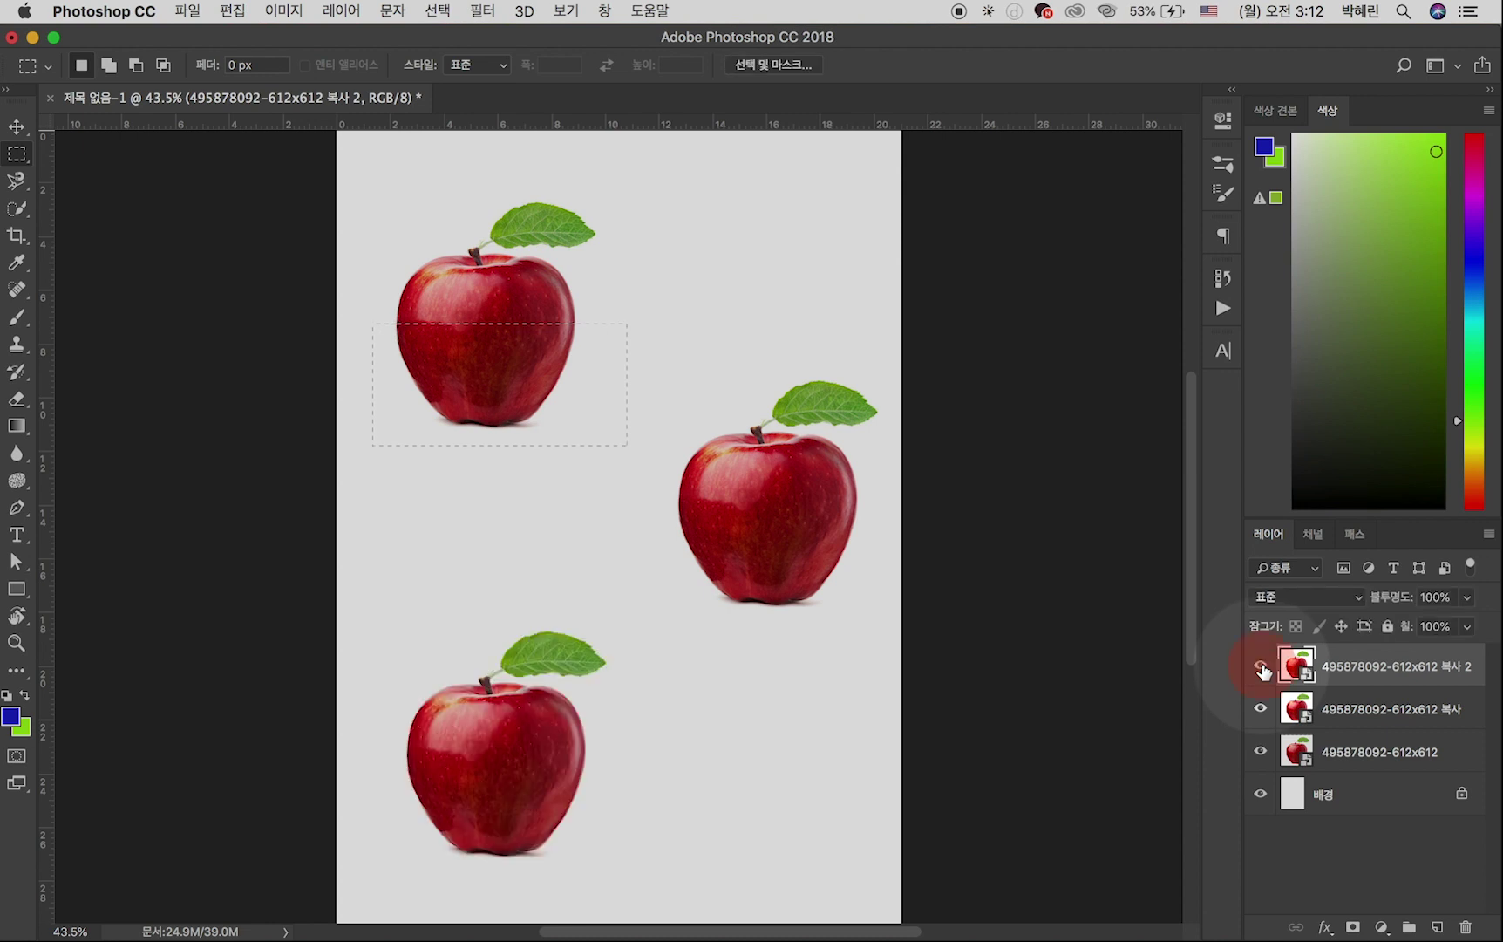
pyautogui.click(1260, 709)
pyautogui.click(1261, 709)
pyautogui.click(1260, 752)
pyautogui.click(1261, 752)
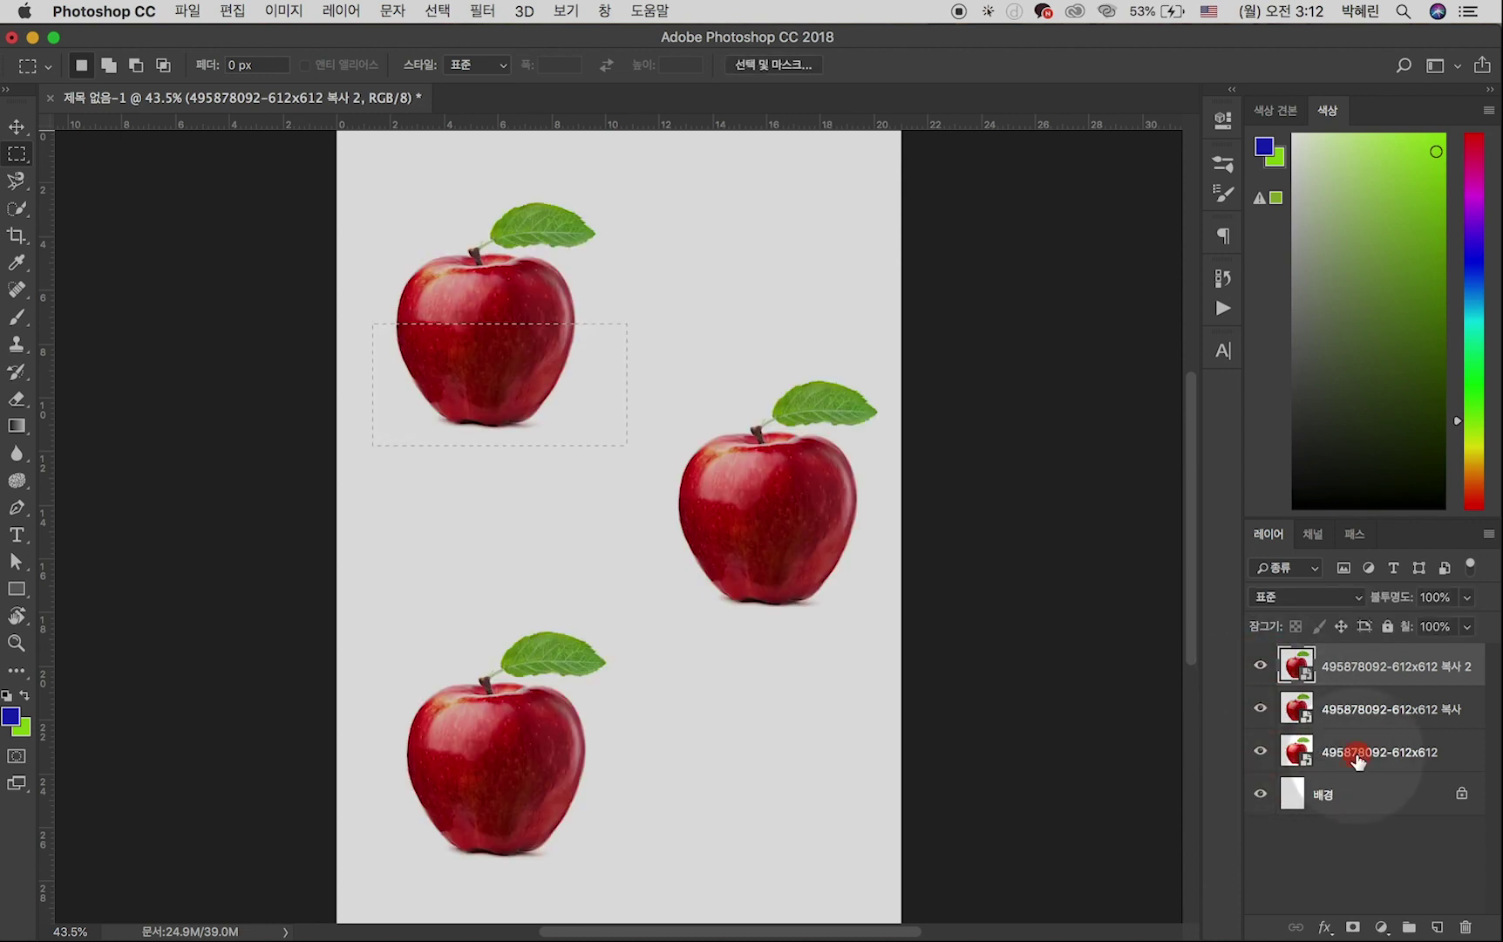
pyautogui.click(1357, 756)
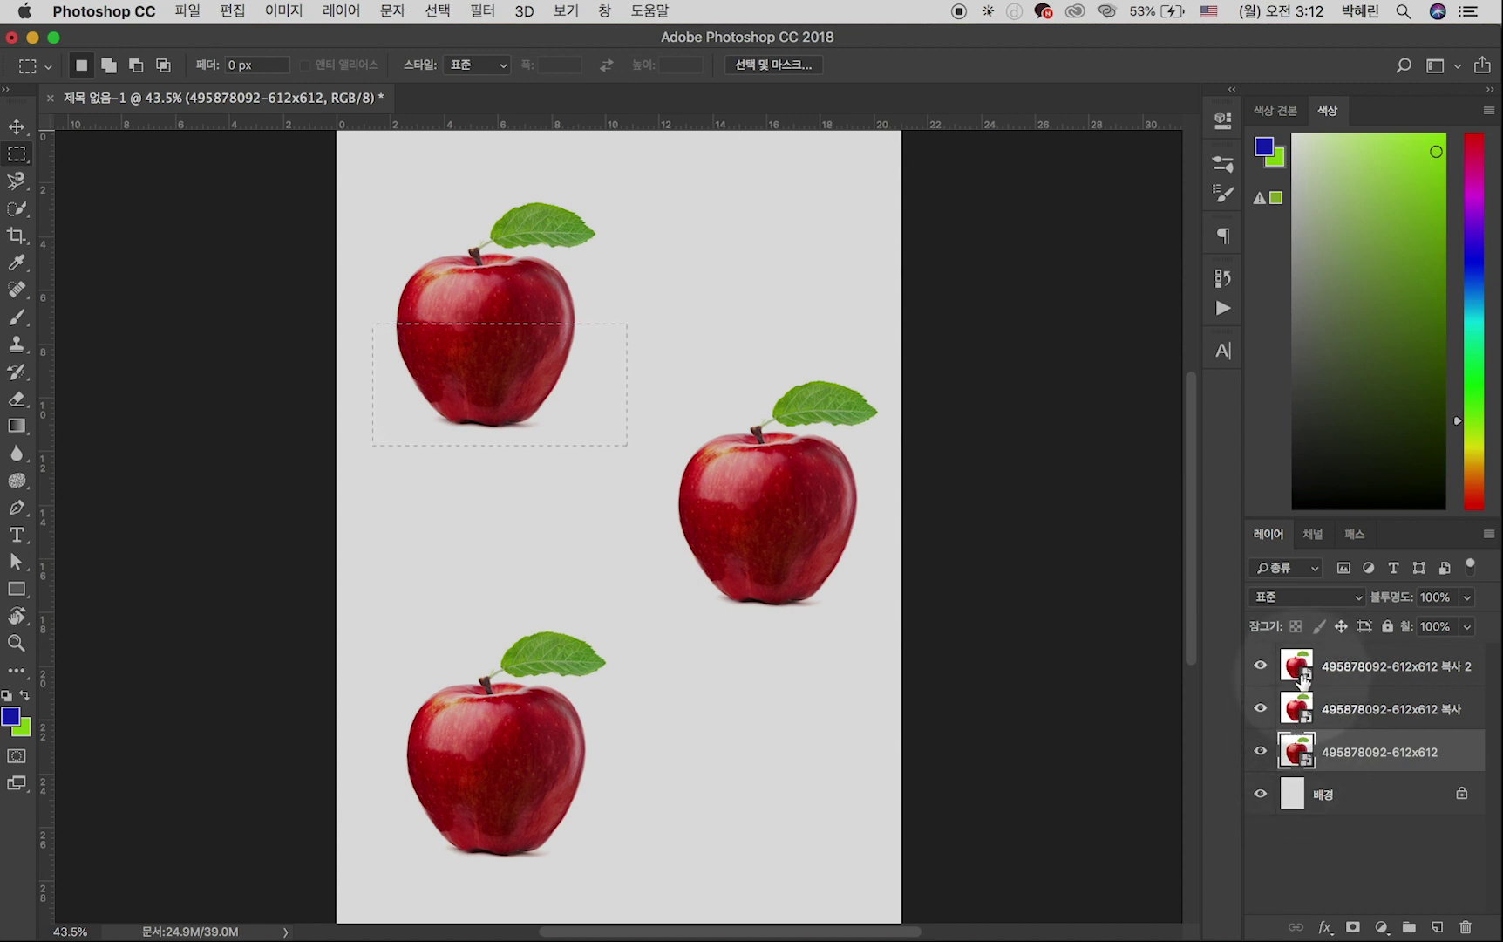
pyautogui.click(1294, 761)
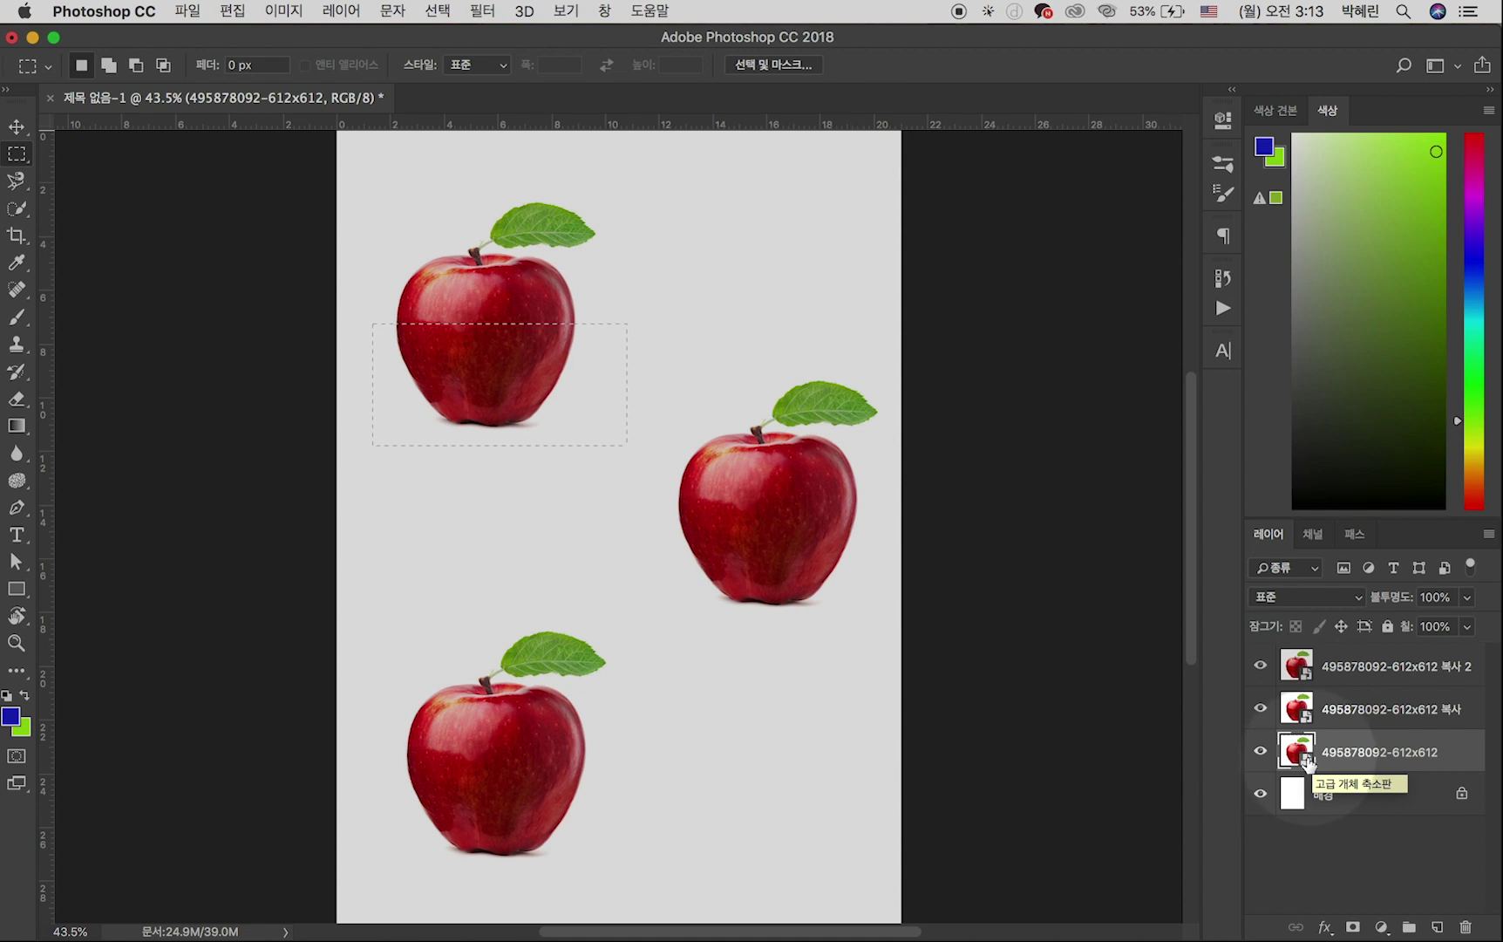
pyautogui.rightClick(1354, 755)
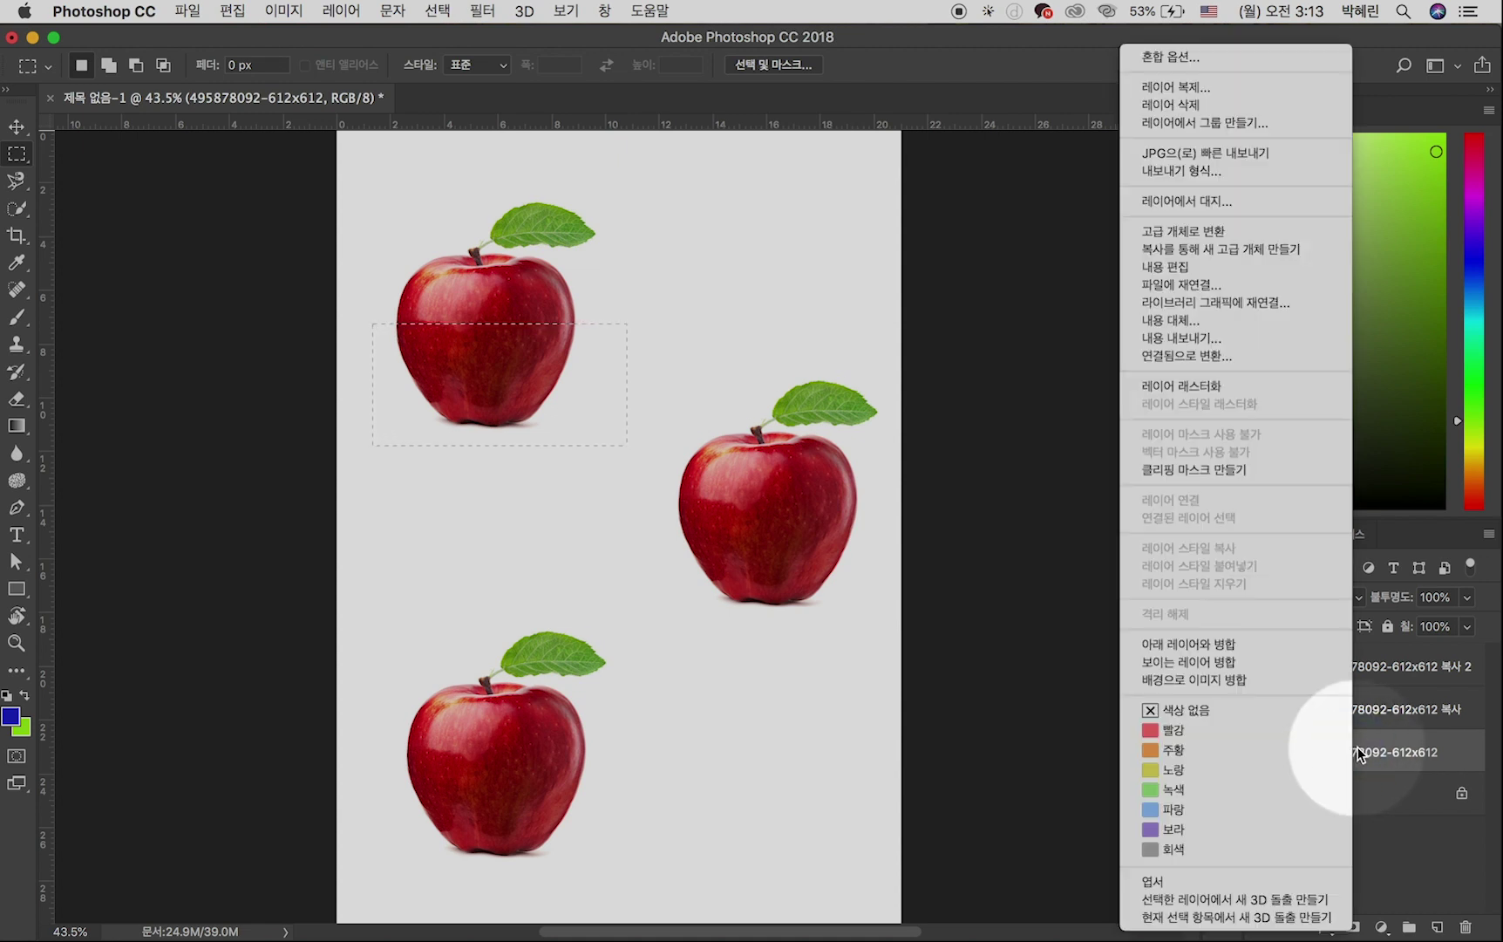
pyautogui.click(1229, 386)
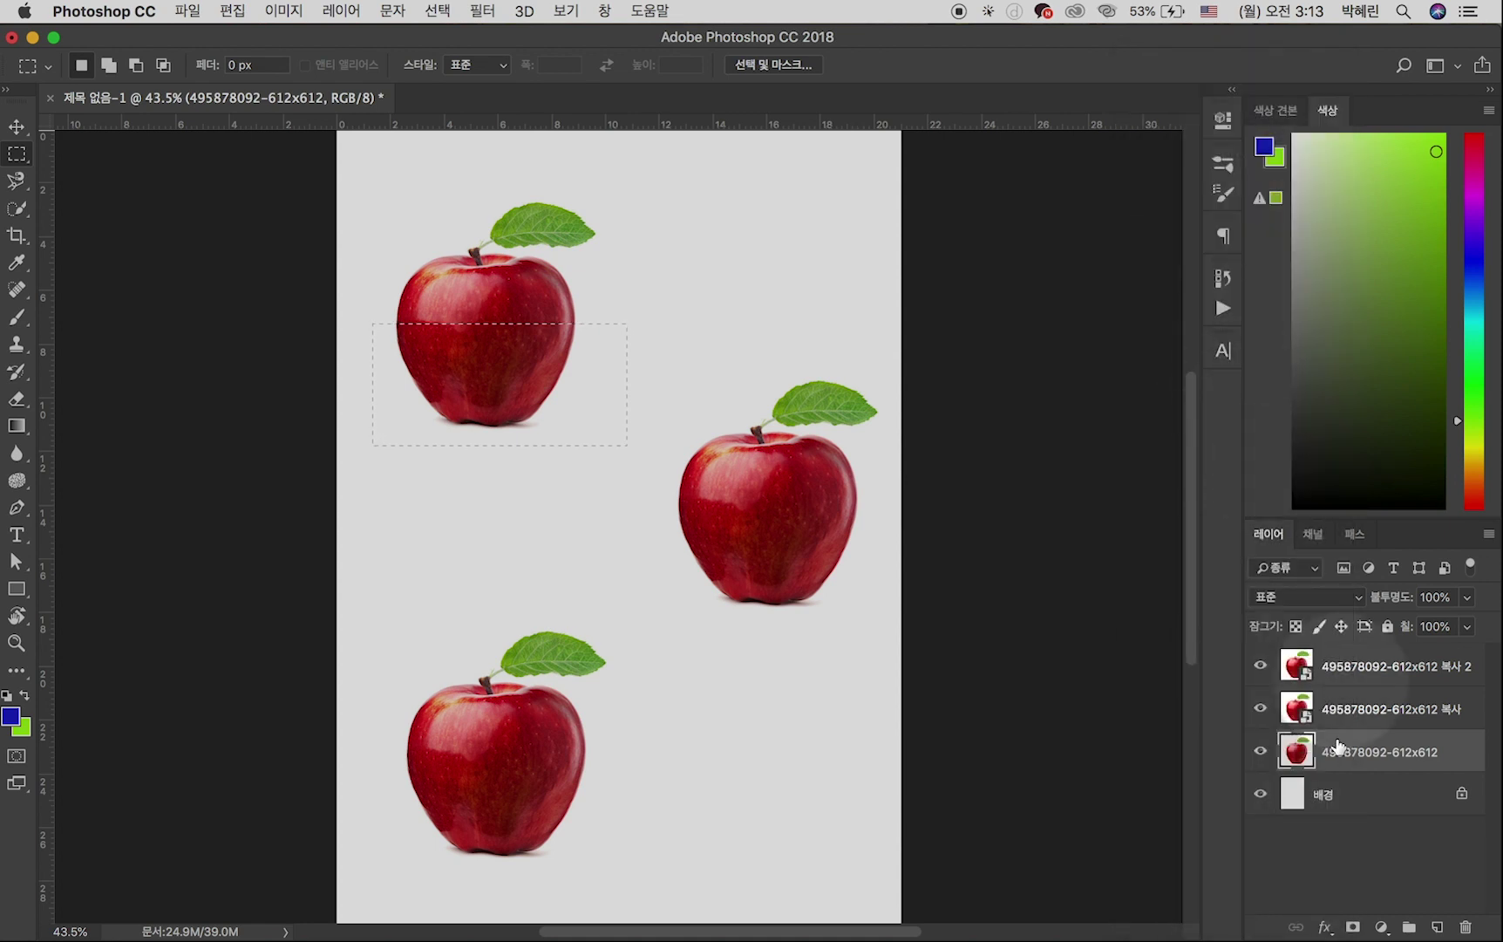
pyautogui.press('Delete')
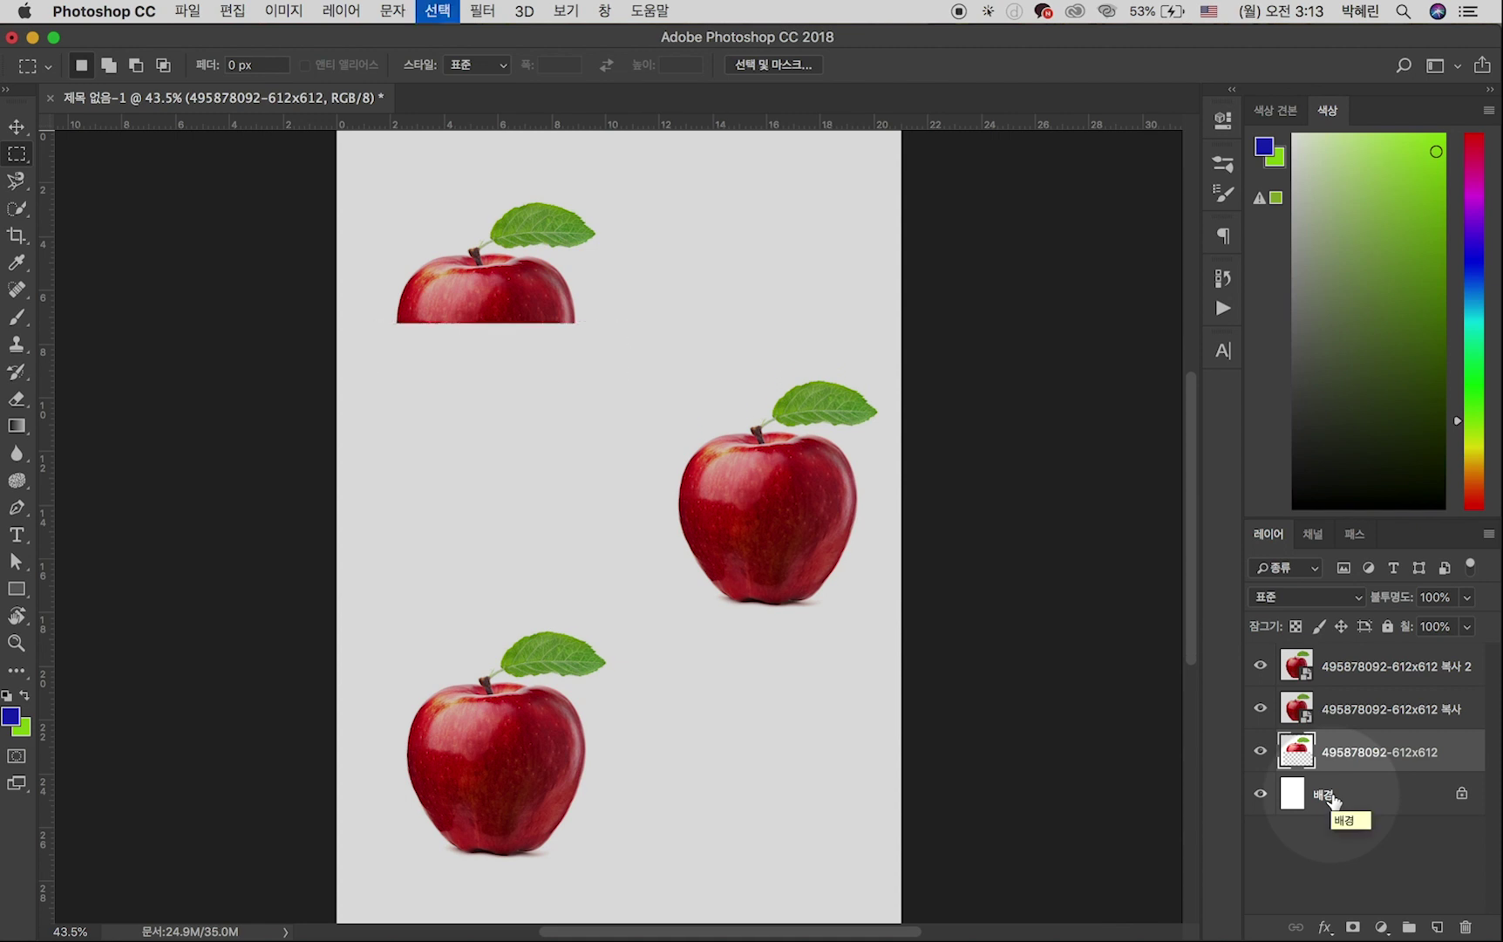
pyautogui.press('v')
pyautogui.click(789, 513)
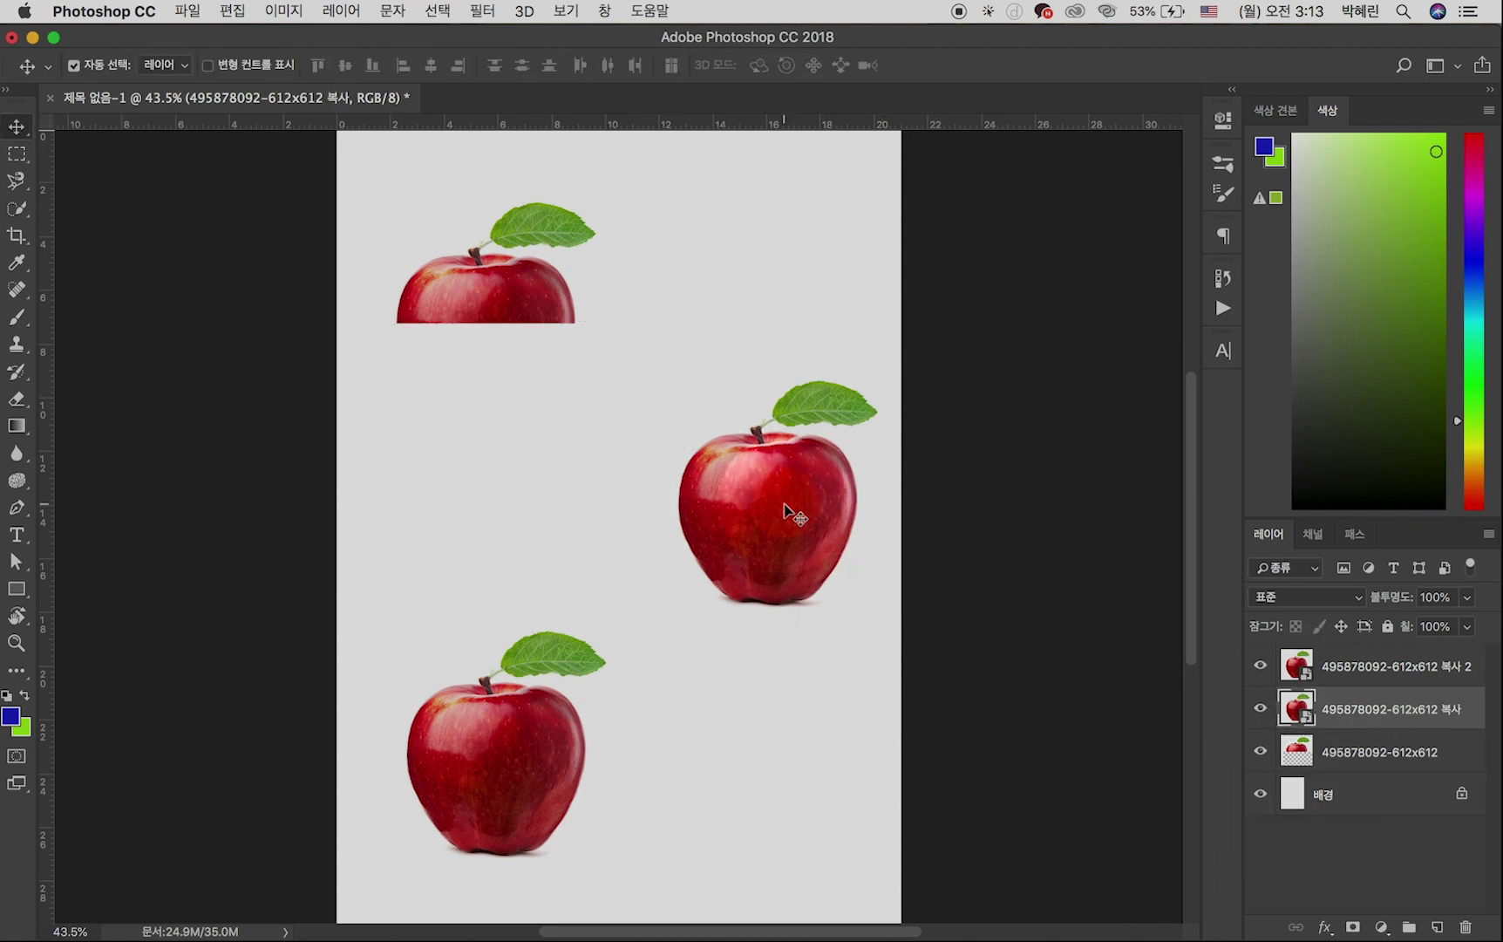
pyautogui.click(10, 159)
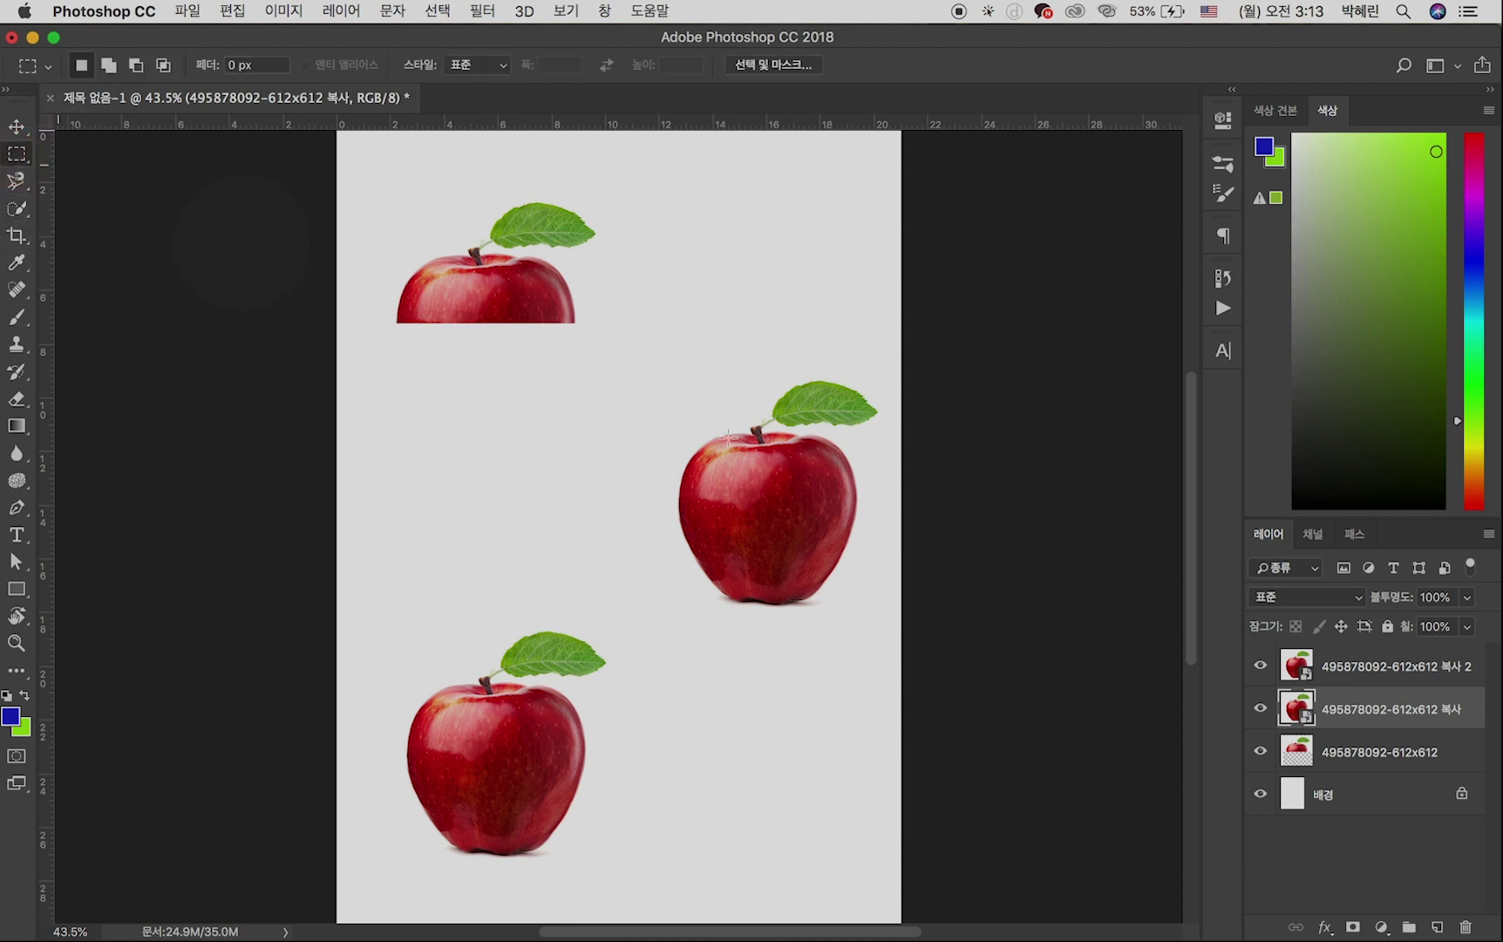
pyautogui.moveTo(620, 338); pyautogui.dragTo(892, 499)
pyautogui.click(1316, 717)
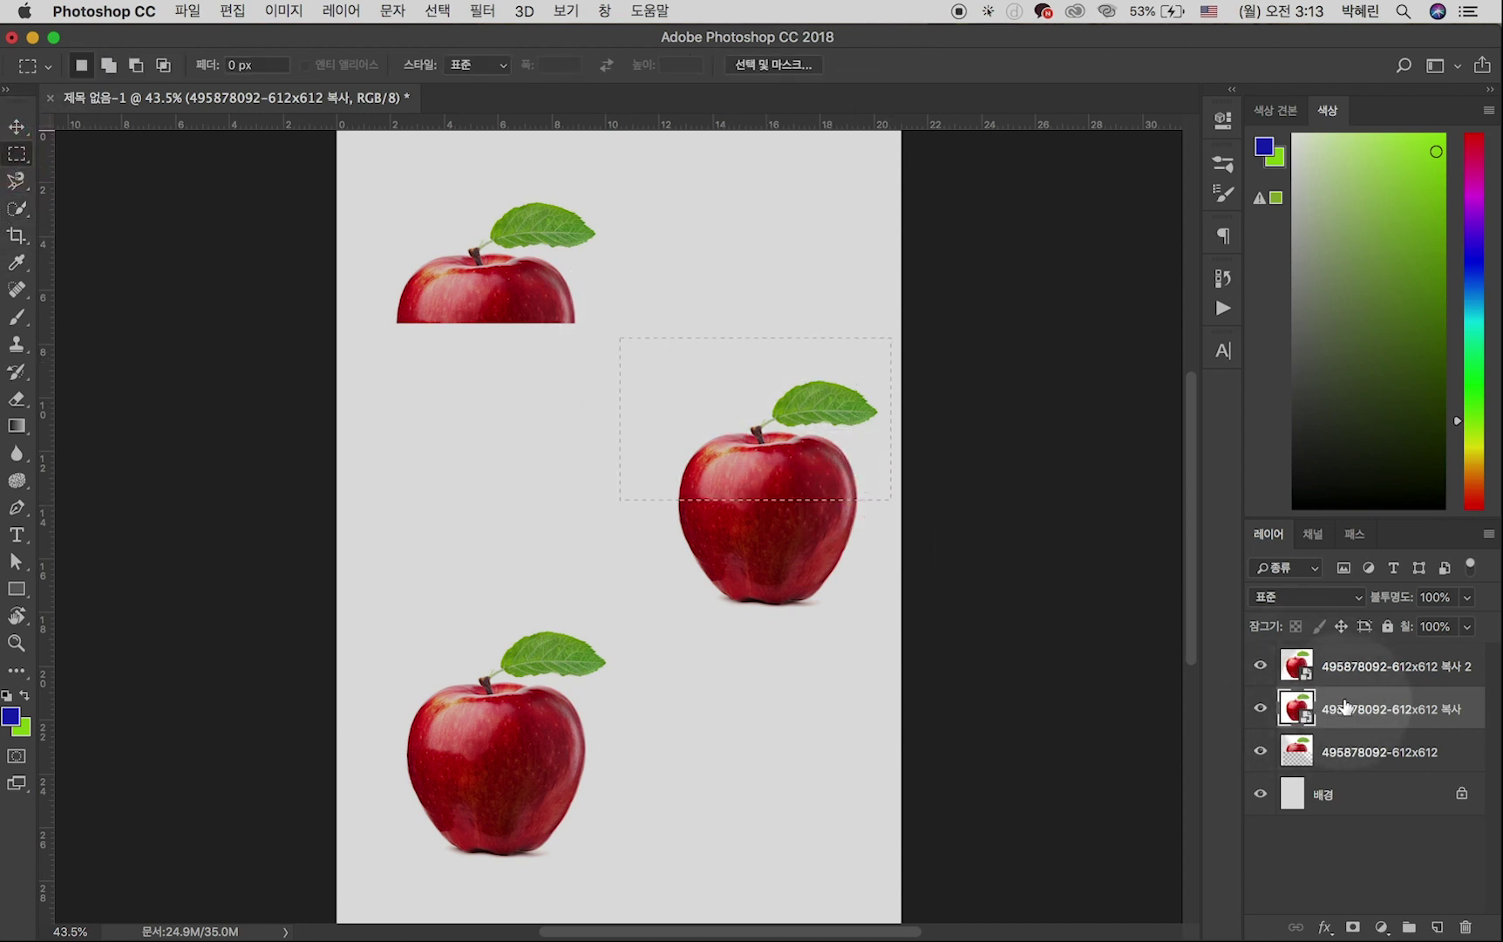
pyautogui.rightClick(1316, 717)
pyautogui.click(1272, 384)
pyautogui.press('Delete')
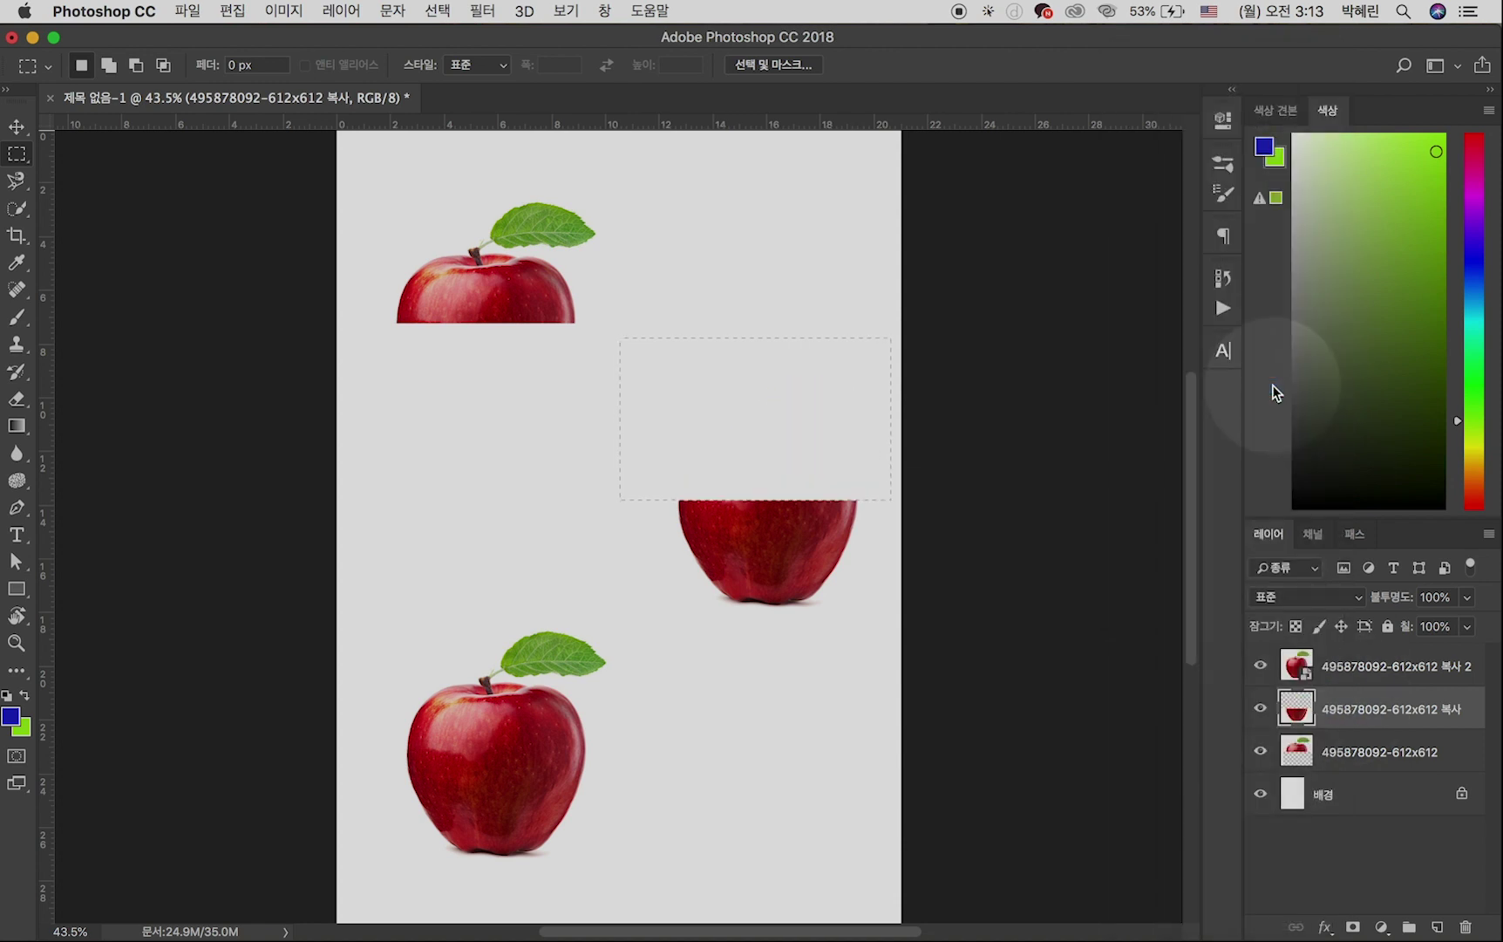
# Step: Deselect, move the remaining lower apple half just beneath the upper-left half, and move the whole apple to the page's middle right
pyautogui.press('v')
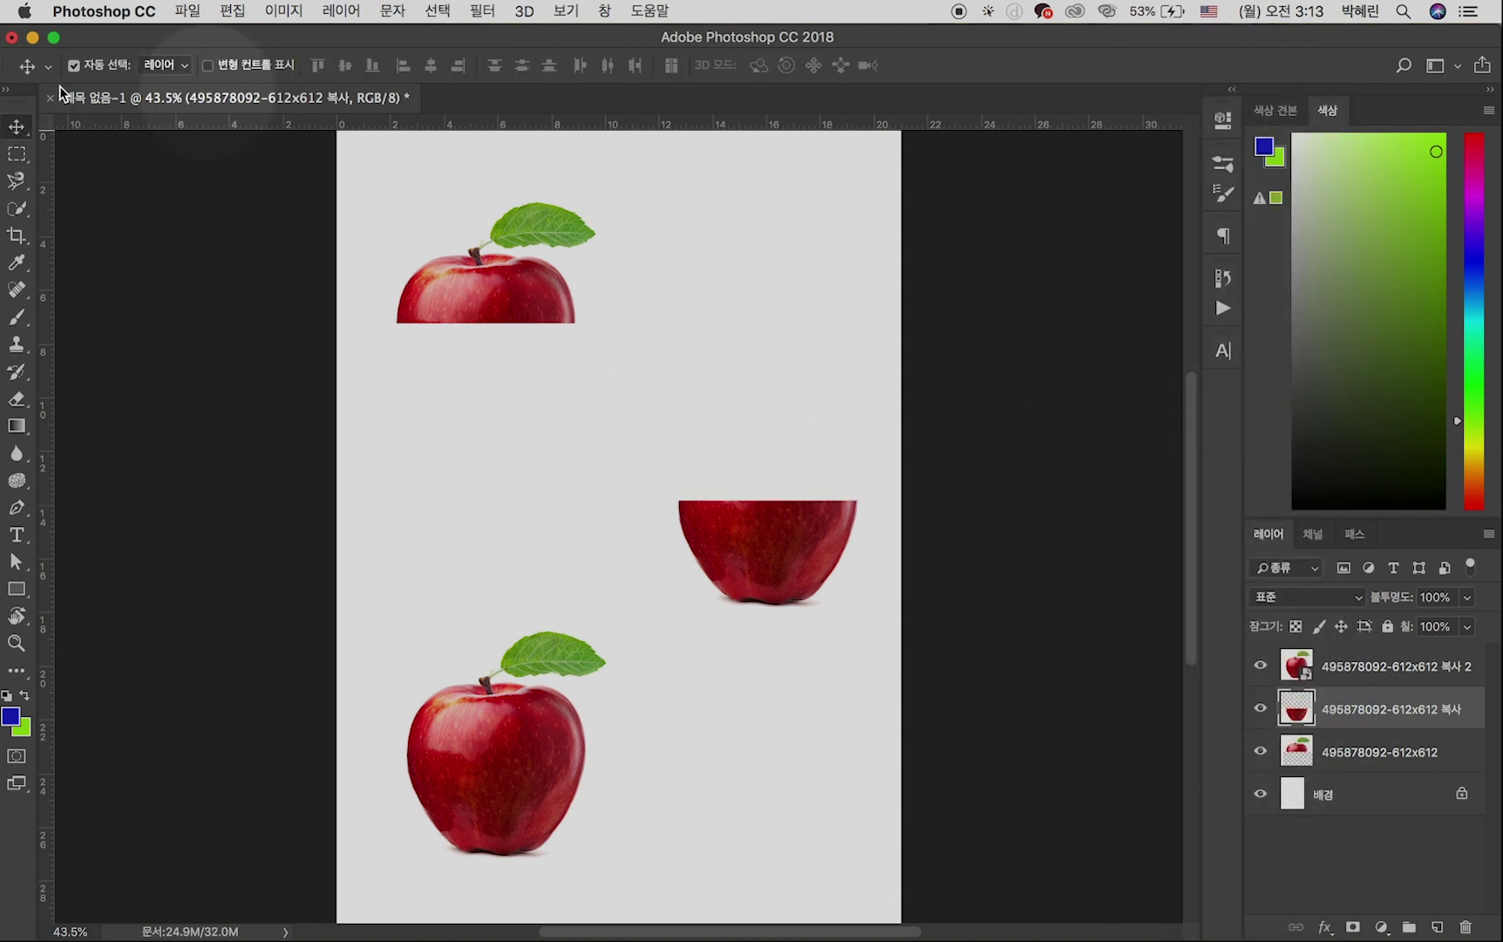
pyautogui.moveTo(767, 543)
pyautogui.mouseDown()
pyautogui.moveTo(531, 377)
pyautogui.moveTo(490, 388)
pyautogui.moveTo(755, 503)
pyautogui.moveTo(480, 407)
pyautogui.moveTo(582, 479)
pyautogui.mouseUp()
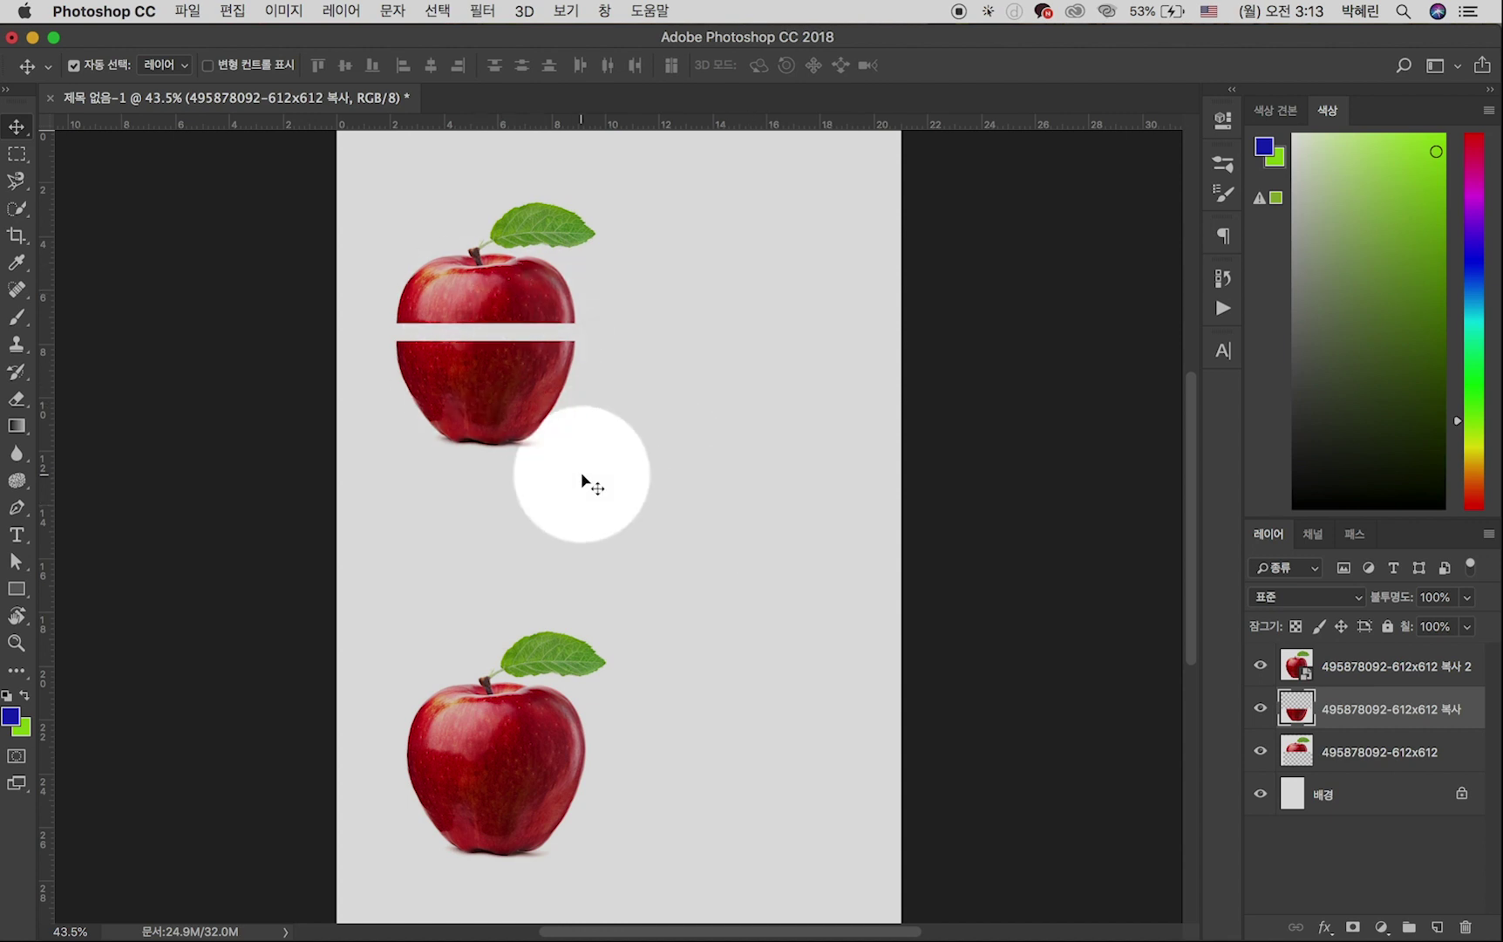
pyautogui.moveTo(483, 775); pyautogui.dragTo(709, 528)
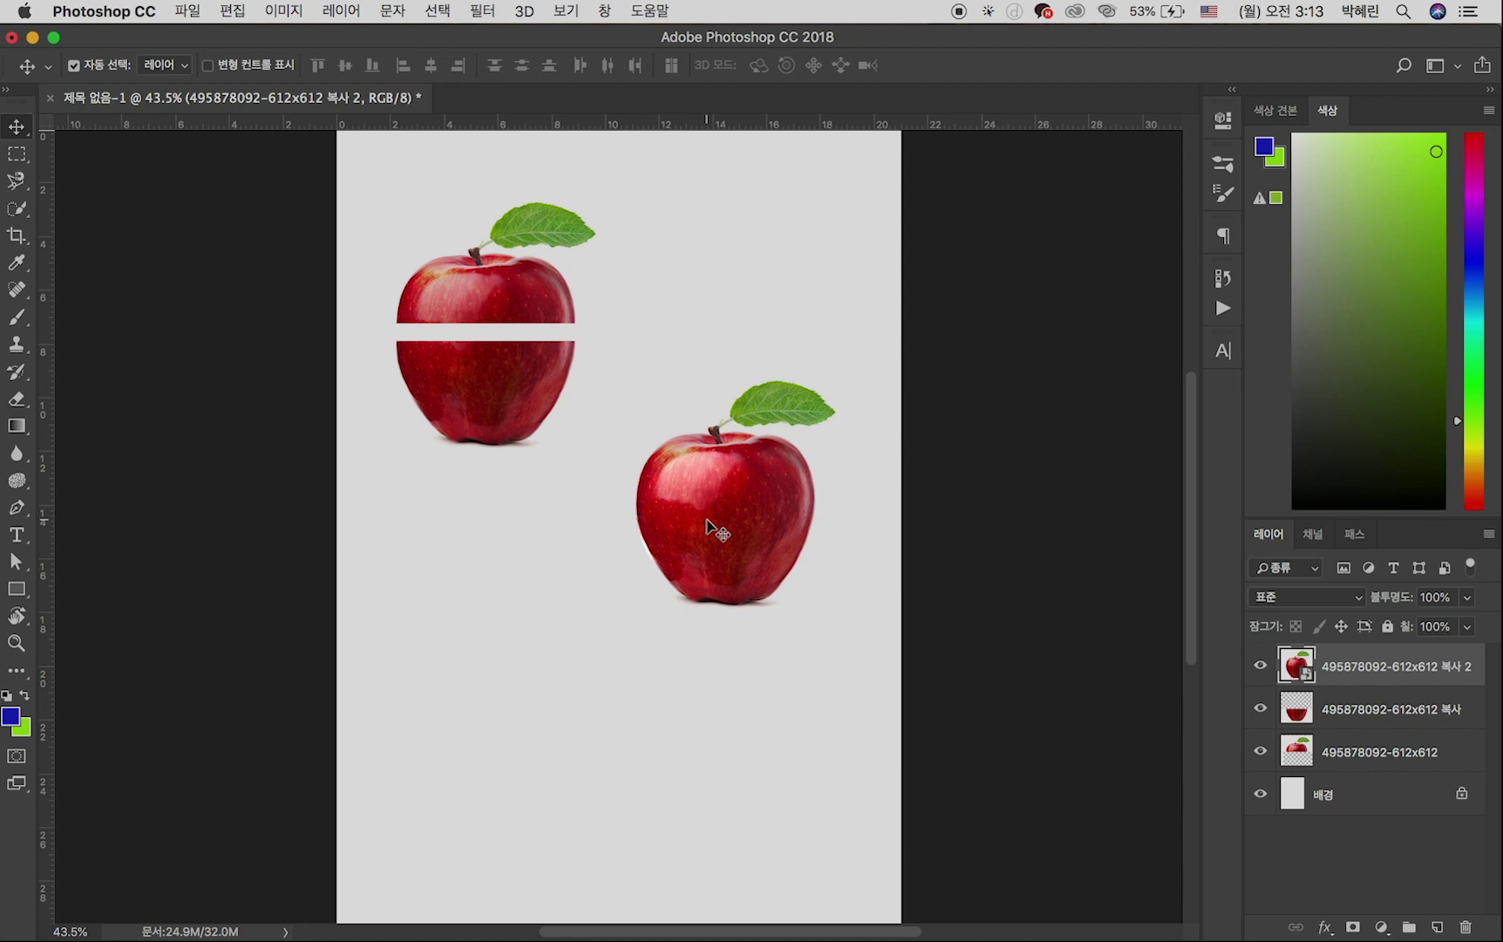
# Step: Recolour the whole apple green with a Hue/Saturation adjustment, setting the hue to +82
pyautogui.click(283, 11)
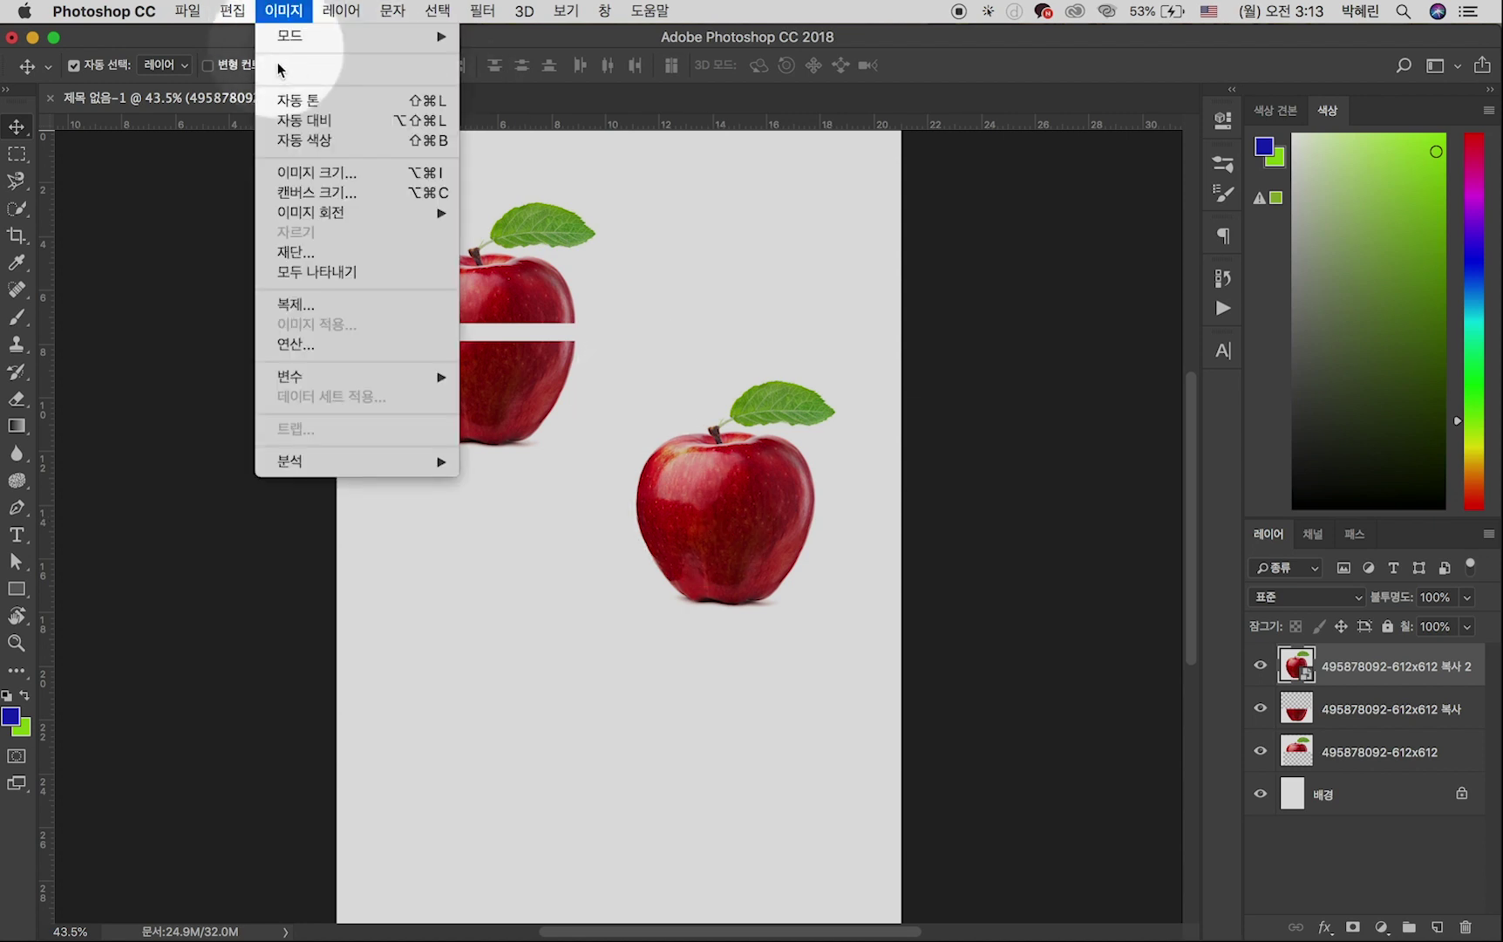
pyautogui.moveTo(281, 76)
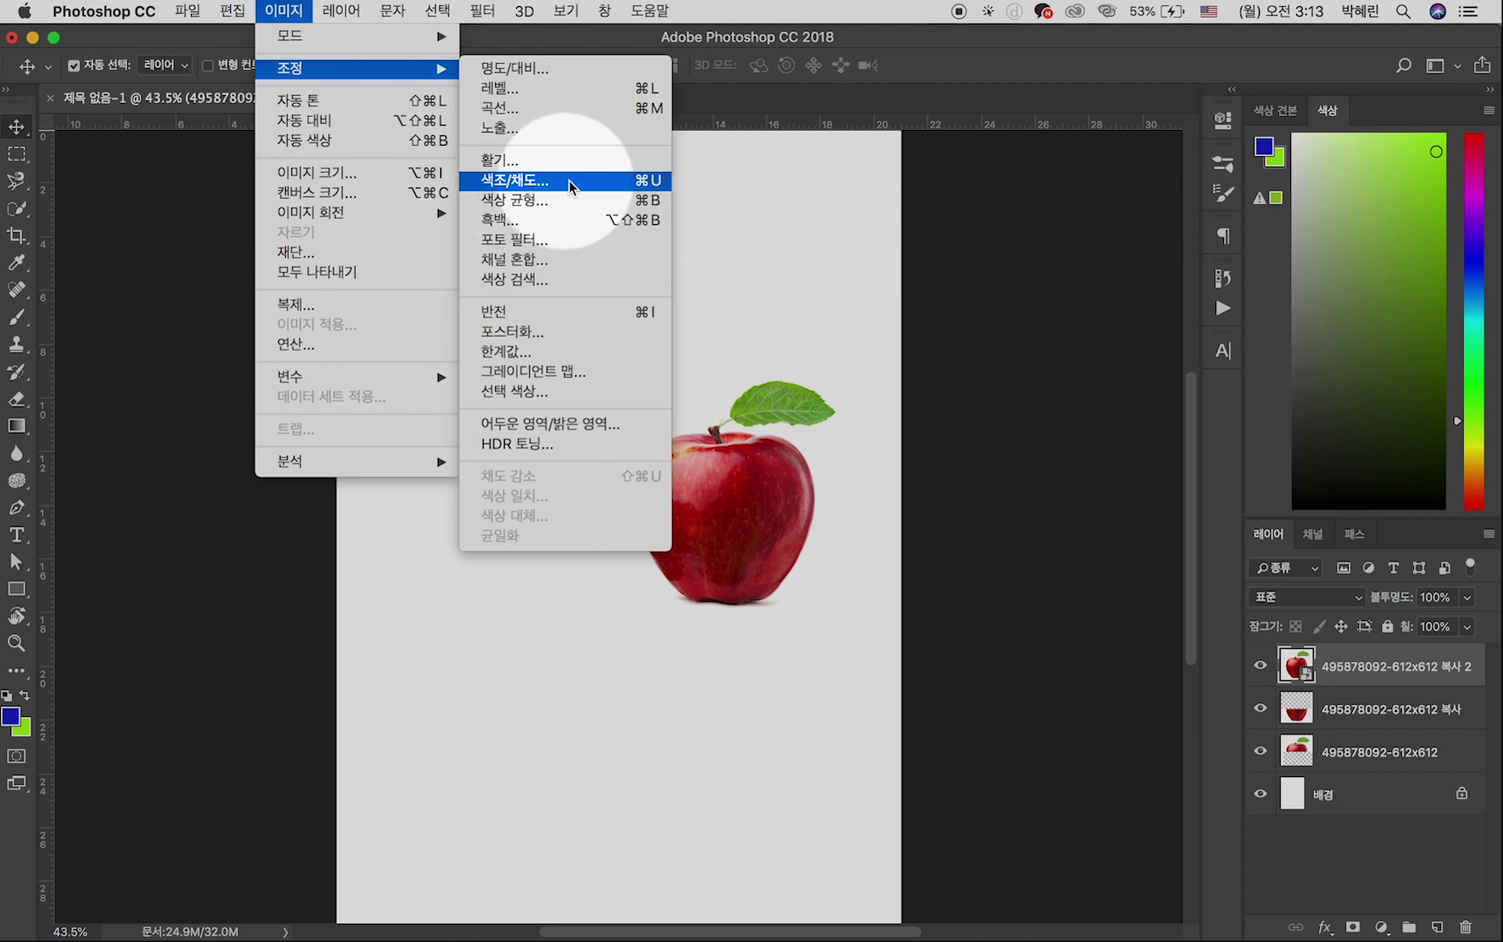
pyautogui.click(533, 183)
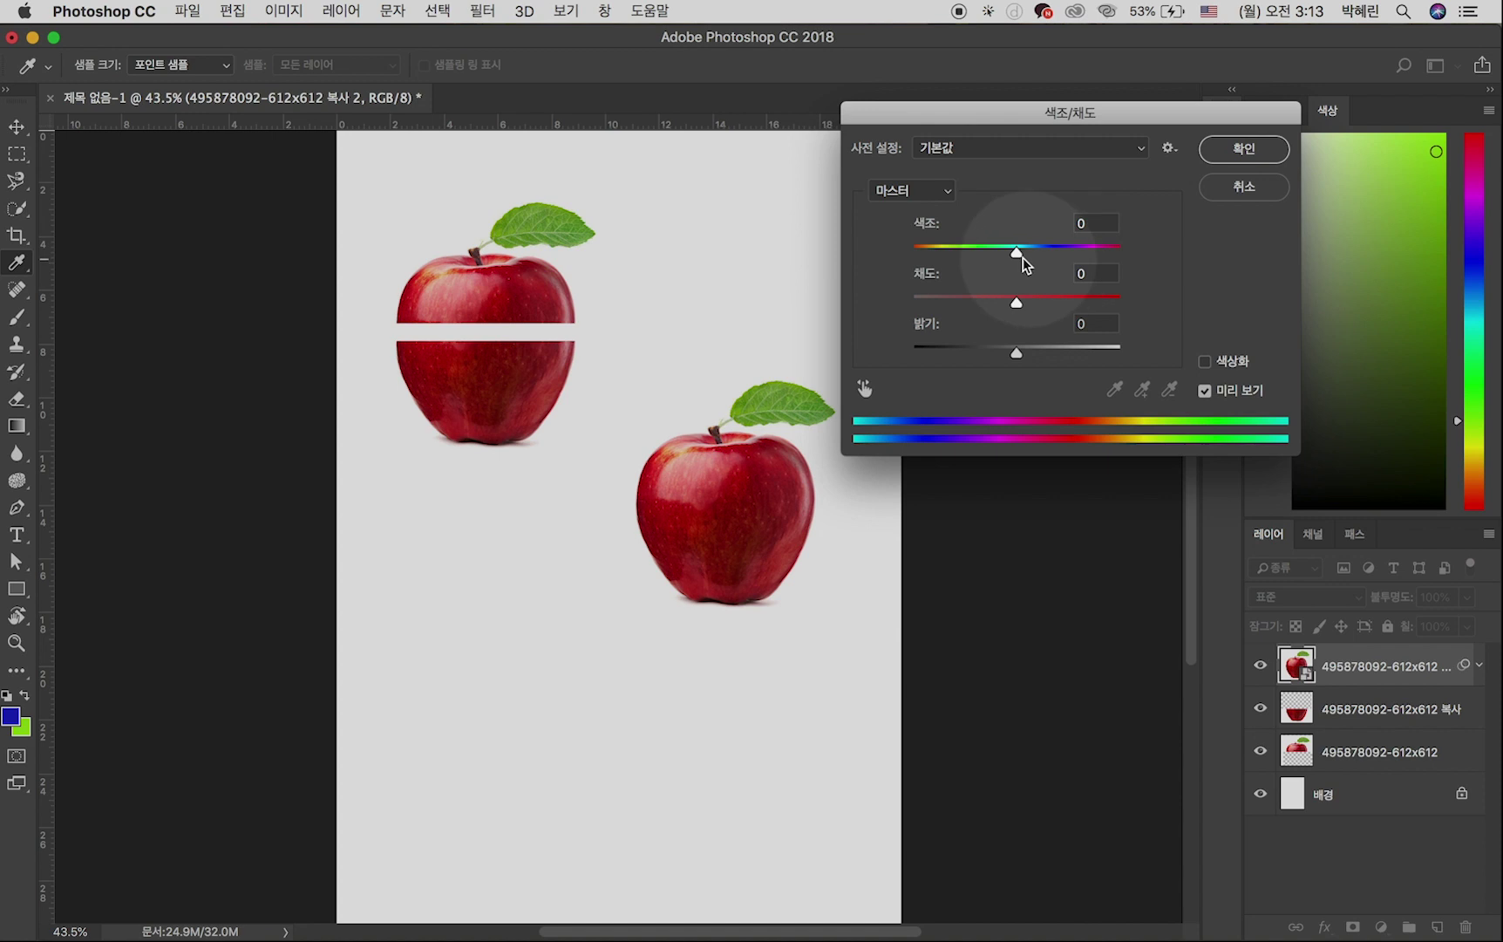
pyautogui.moveTo(1008, 259); pyautogui.dragTo(1081, 269)
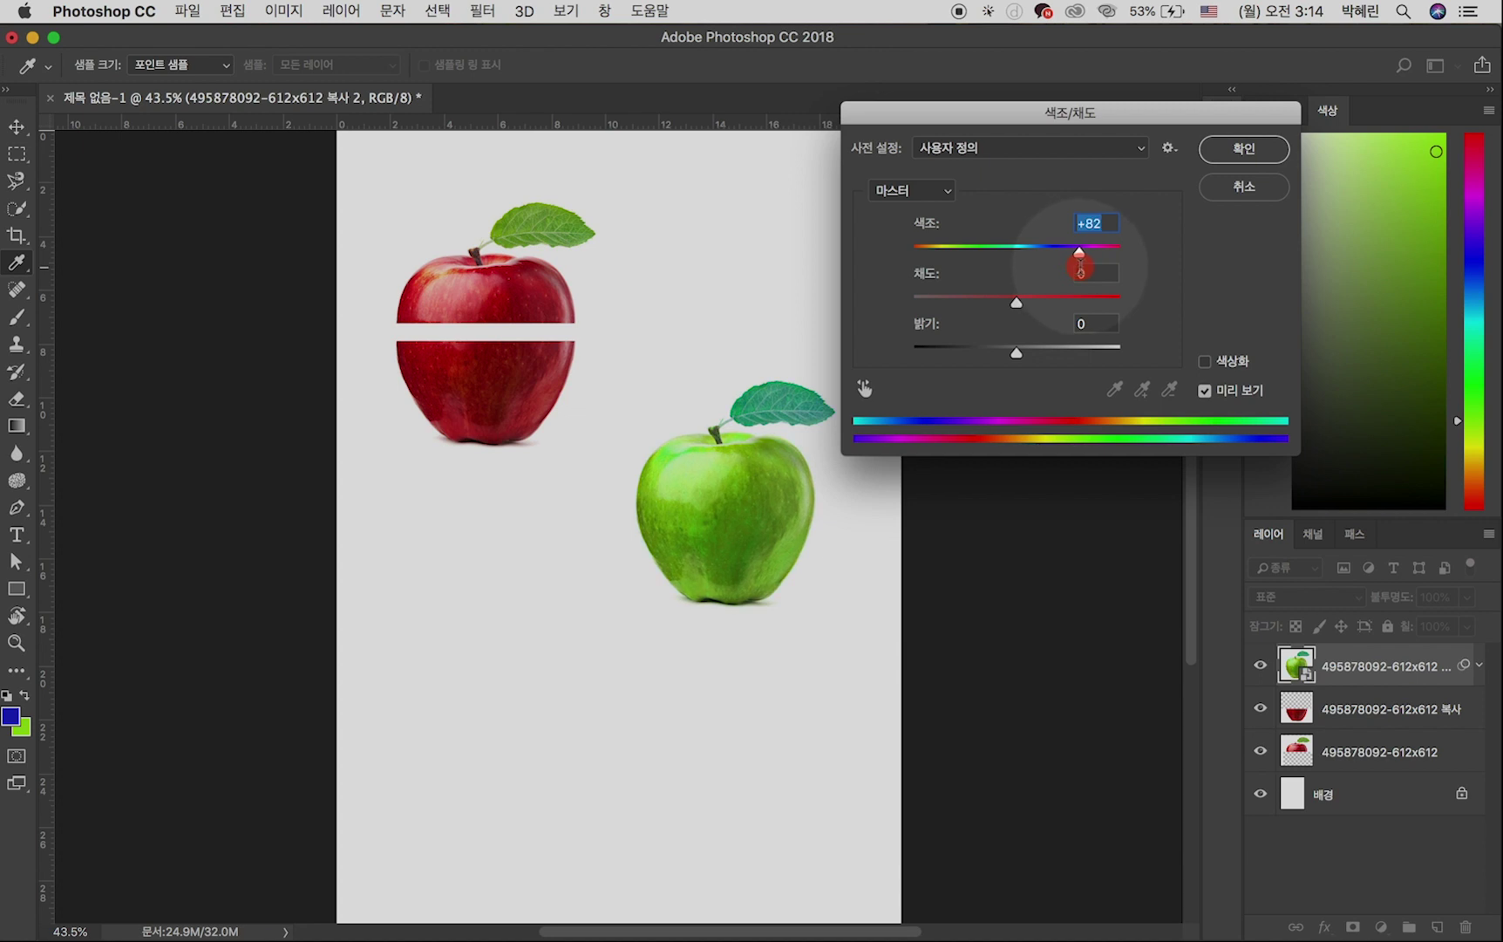
pyautogui.click(1226, 161)
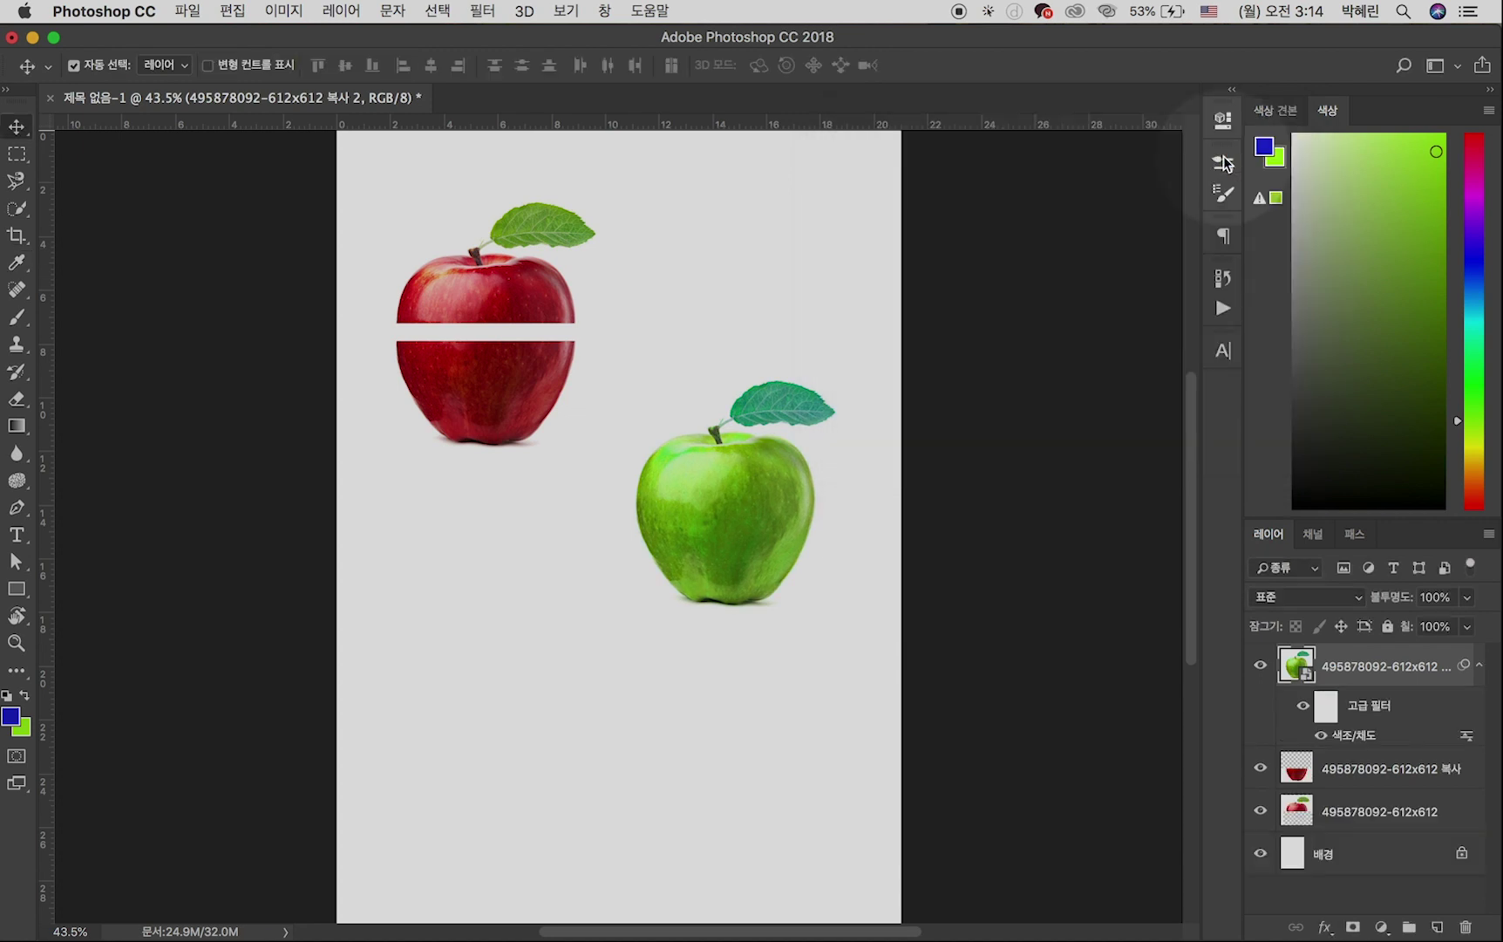
# Step: Undo and redo the last change several times, ending with the green apple restored
pyautogui.press('super+z')
pyautogui.press('super+z')
pyautogui.press('super+z')
pyautogui.press('super+z')
pyautogui.press('super+z')
pyautogui.press('super+z')
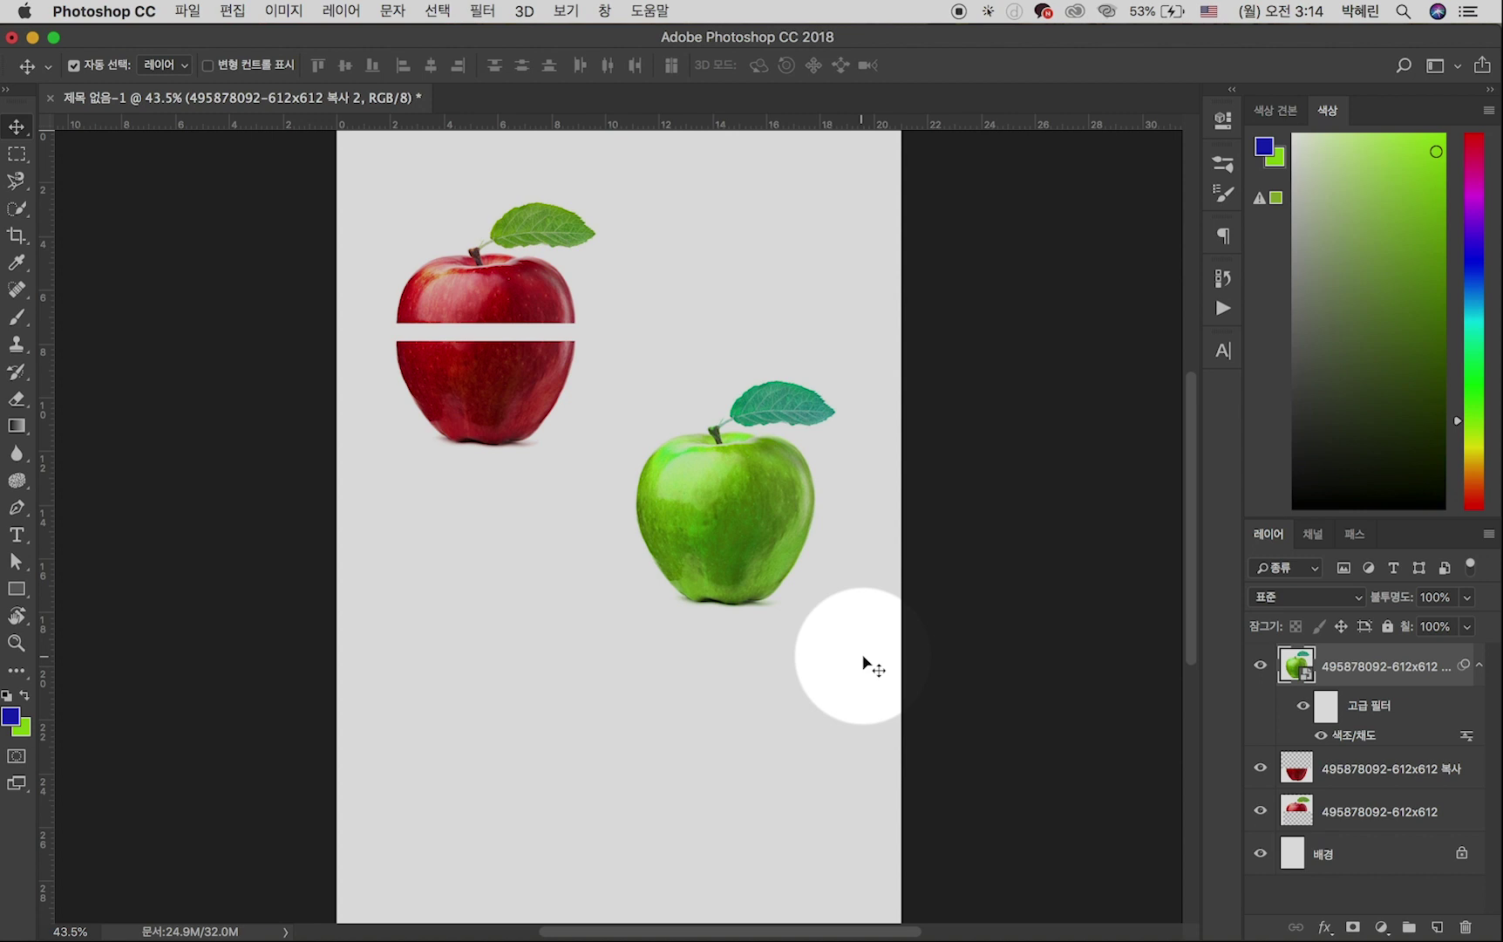
pyautogui.scroll(-5, 866, 665)
pyautogui.scroll(3, 866, 666)
pyautogui.scroll(2, 865, 665)
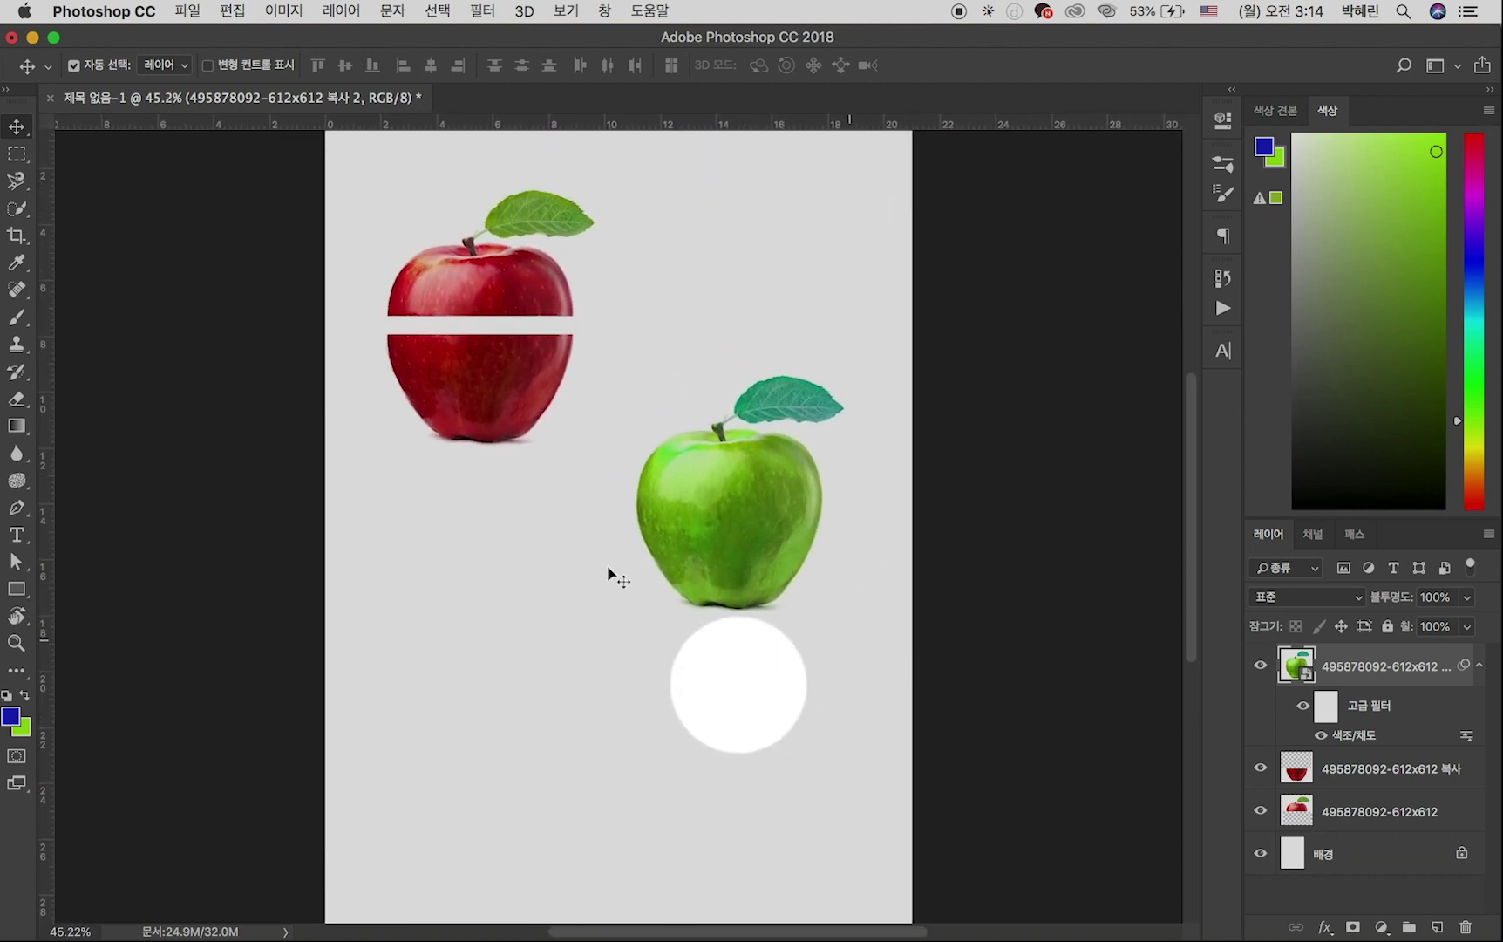
pyautogui.scroll(-1, 803, 491)
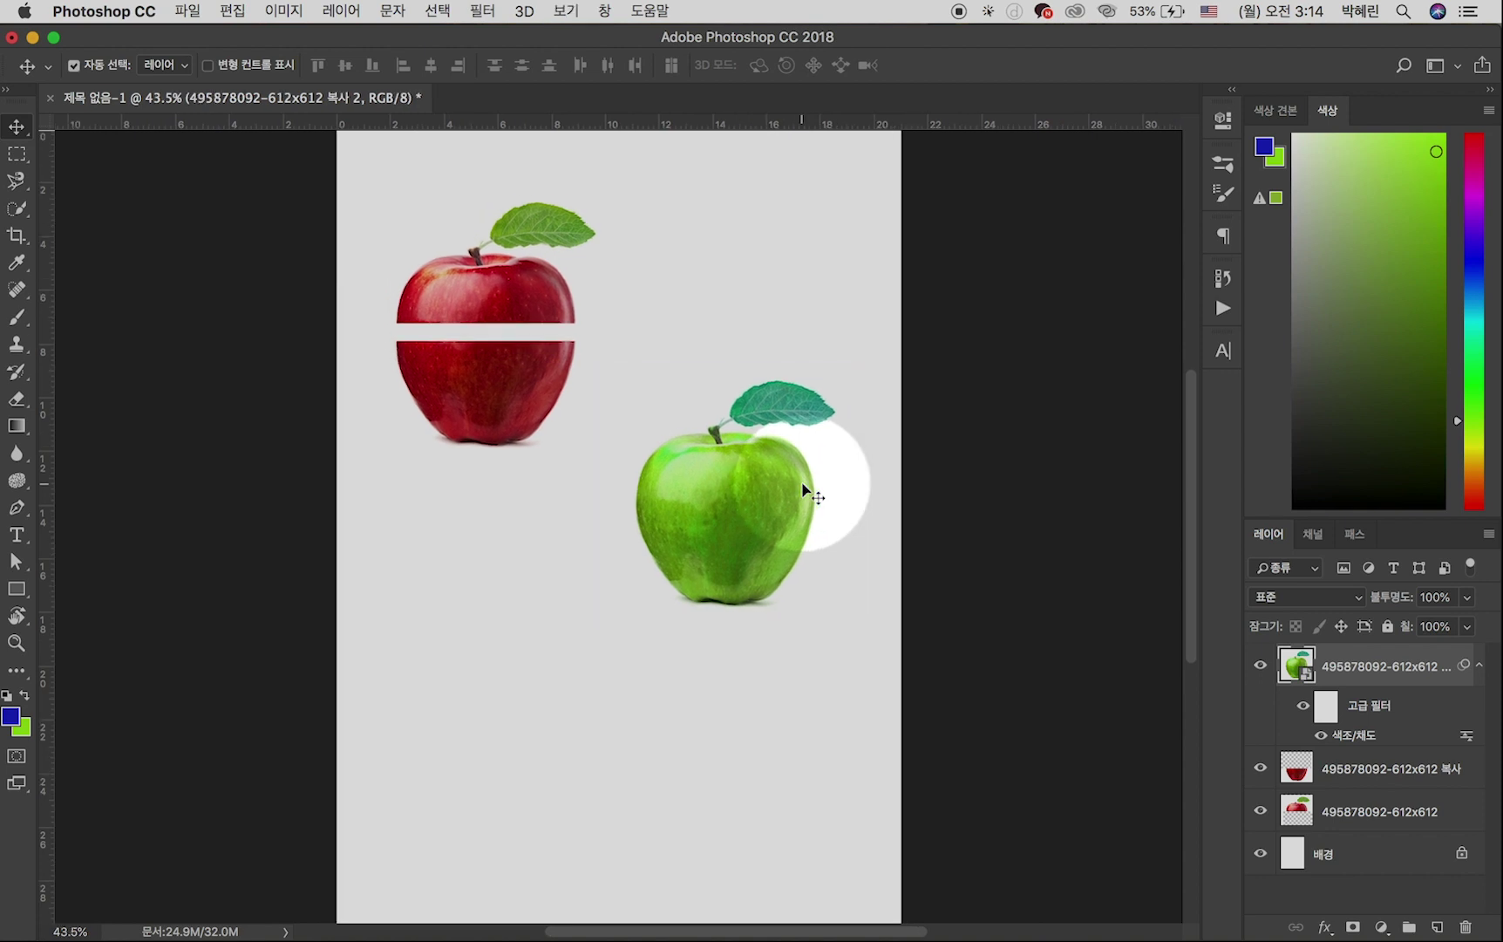
pyautogui.moveTo(803, 485); pyautogui.dragTo(763, 476)
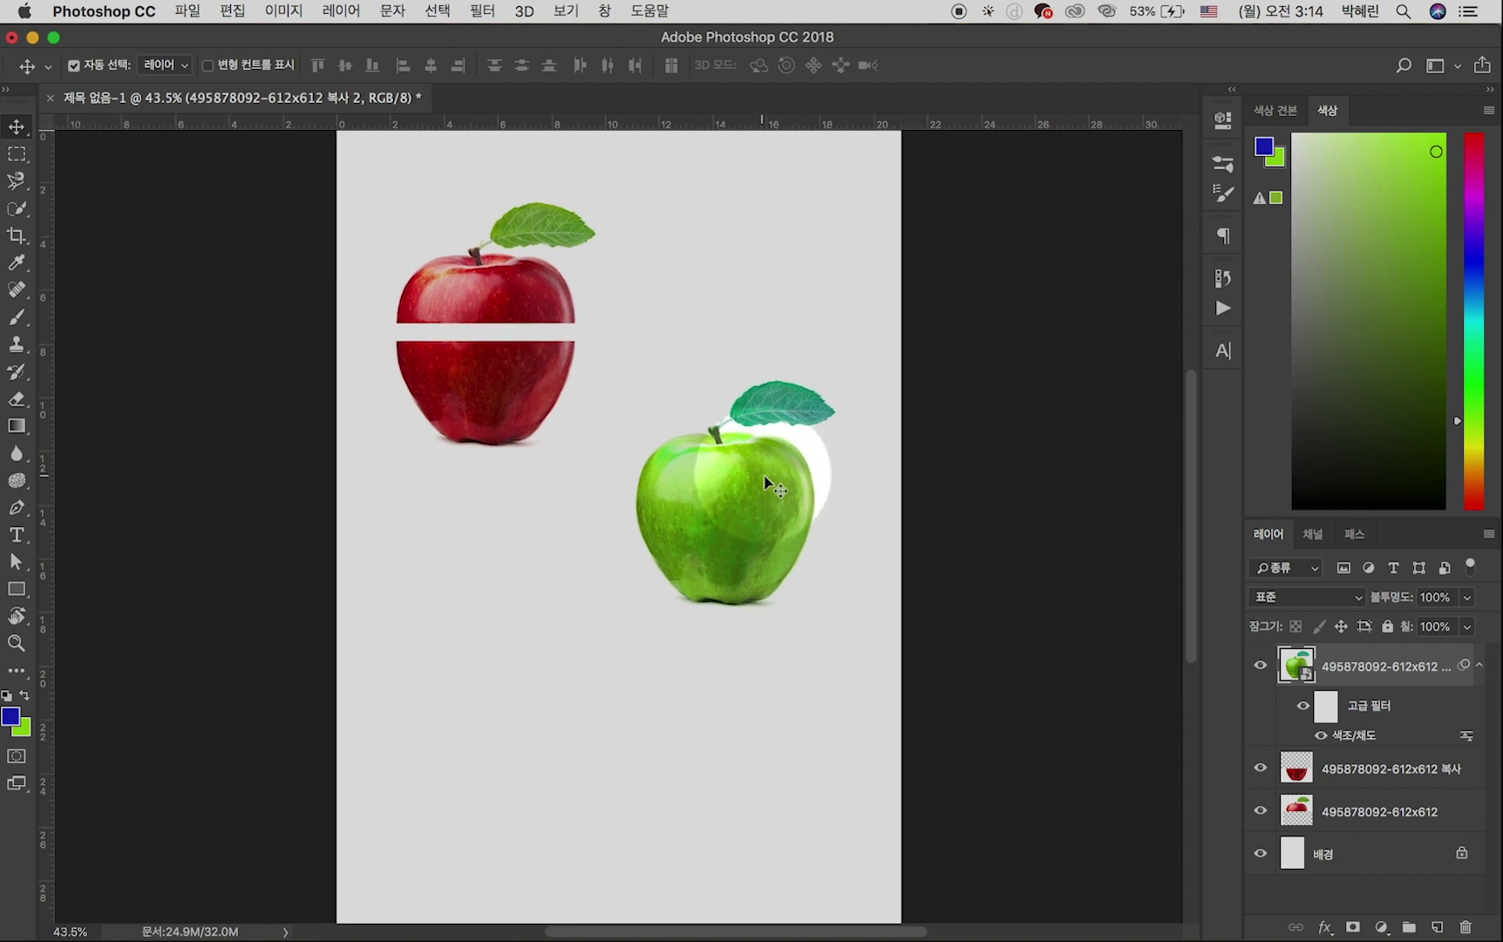
# Step: Add the text HELLO below the apples at 50 pt and move it to the page's lower middle
pyautogui.click(19, 535)
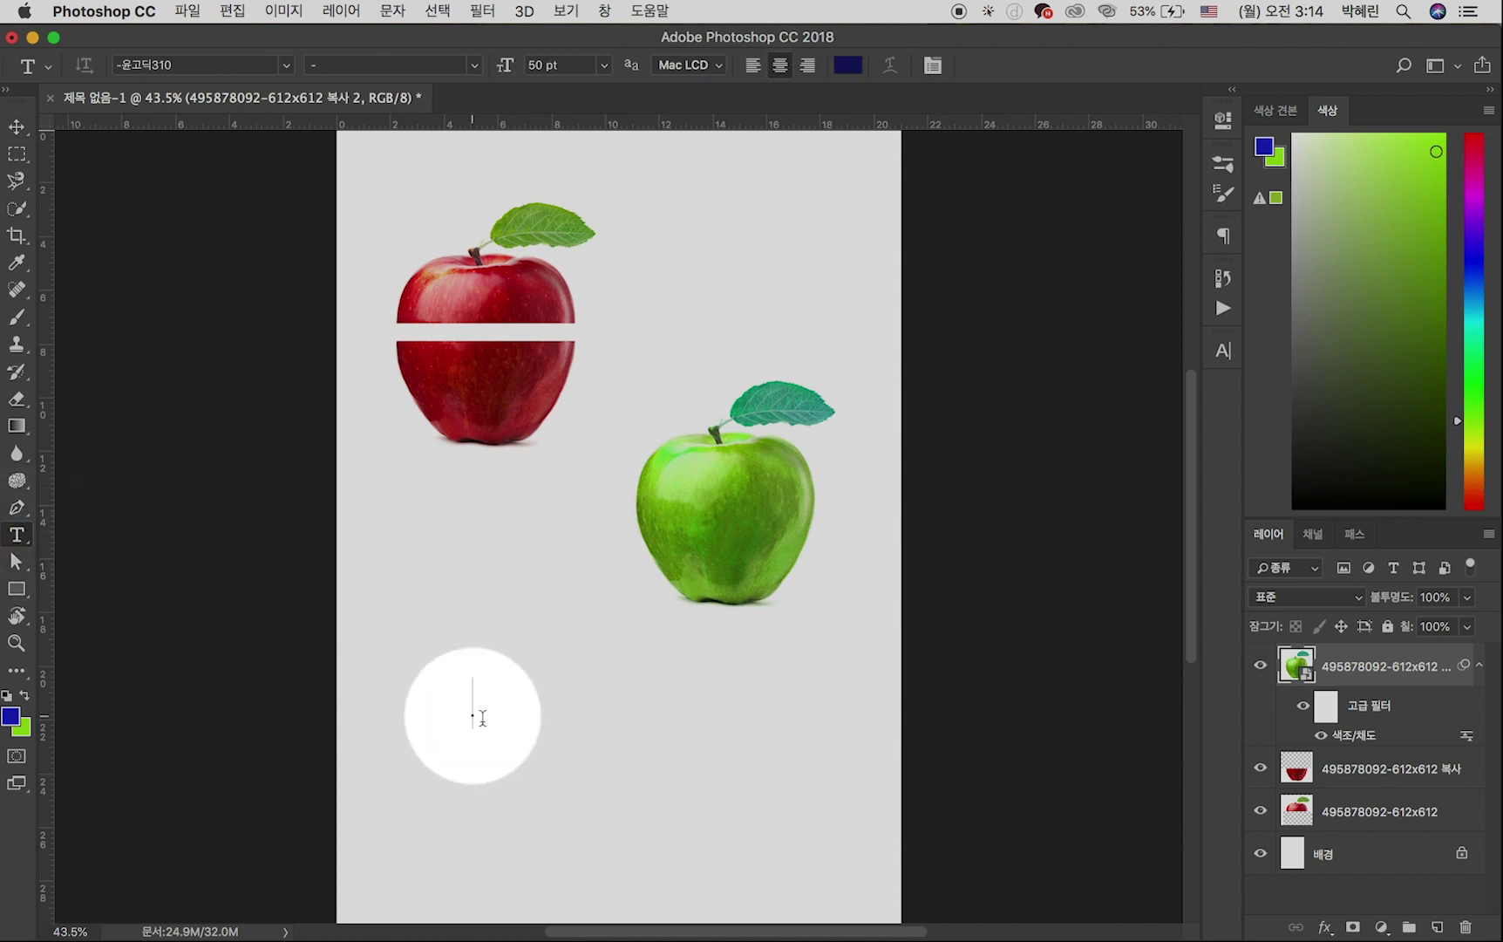
pyautogui.click(472, 713)
pyautogui.write('HELLO')
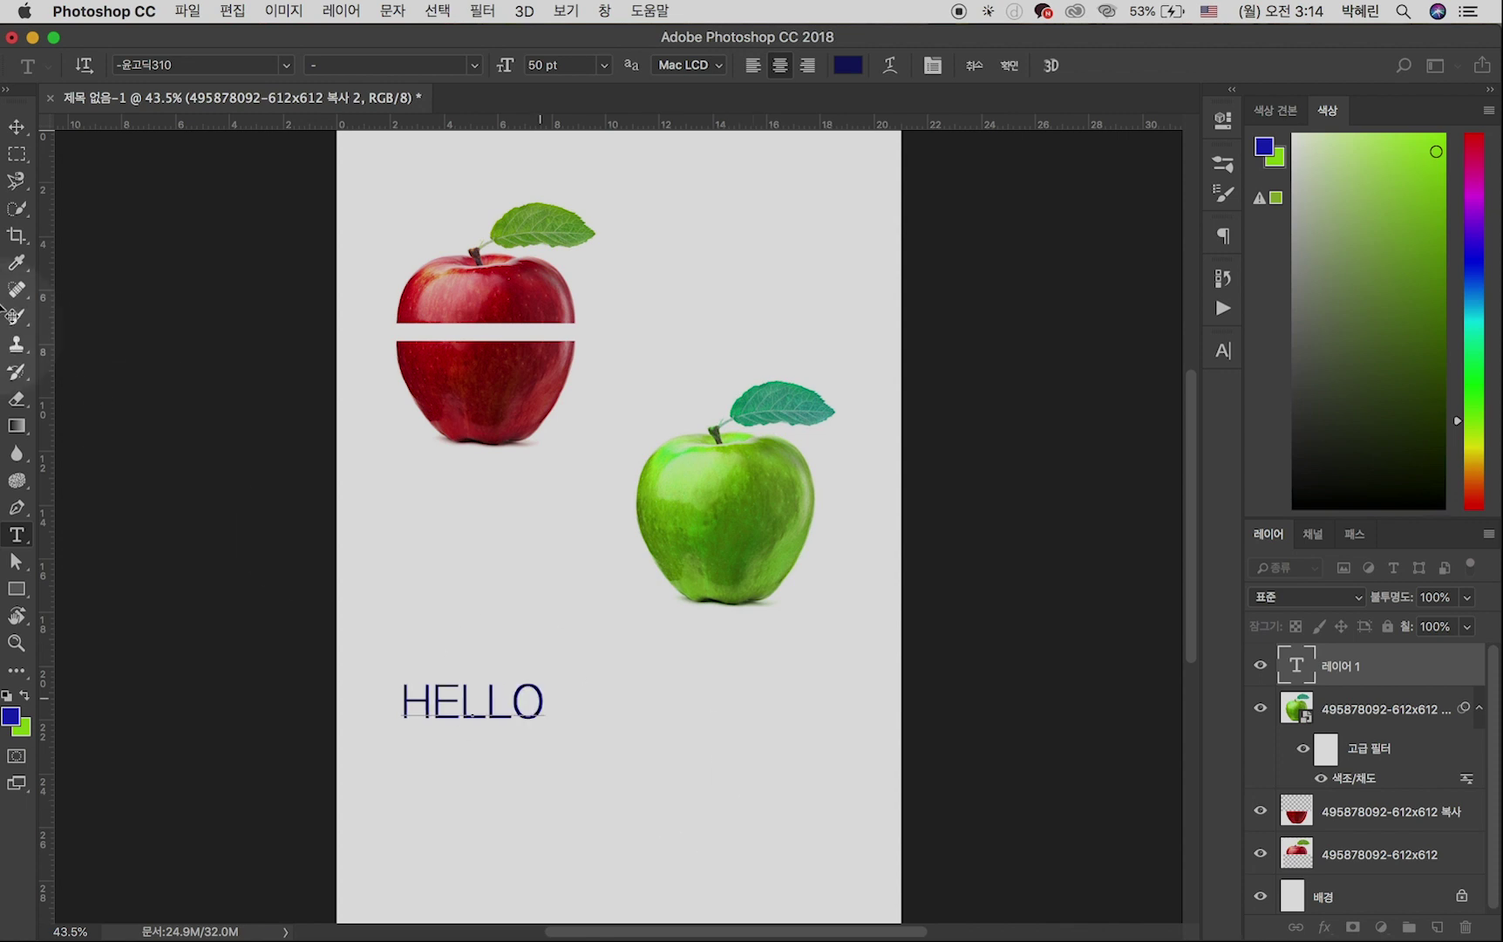
pyautogui.click(16, 127)
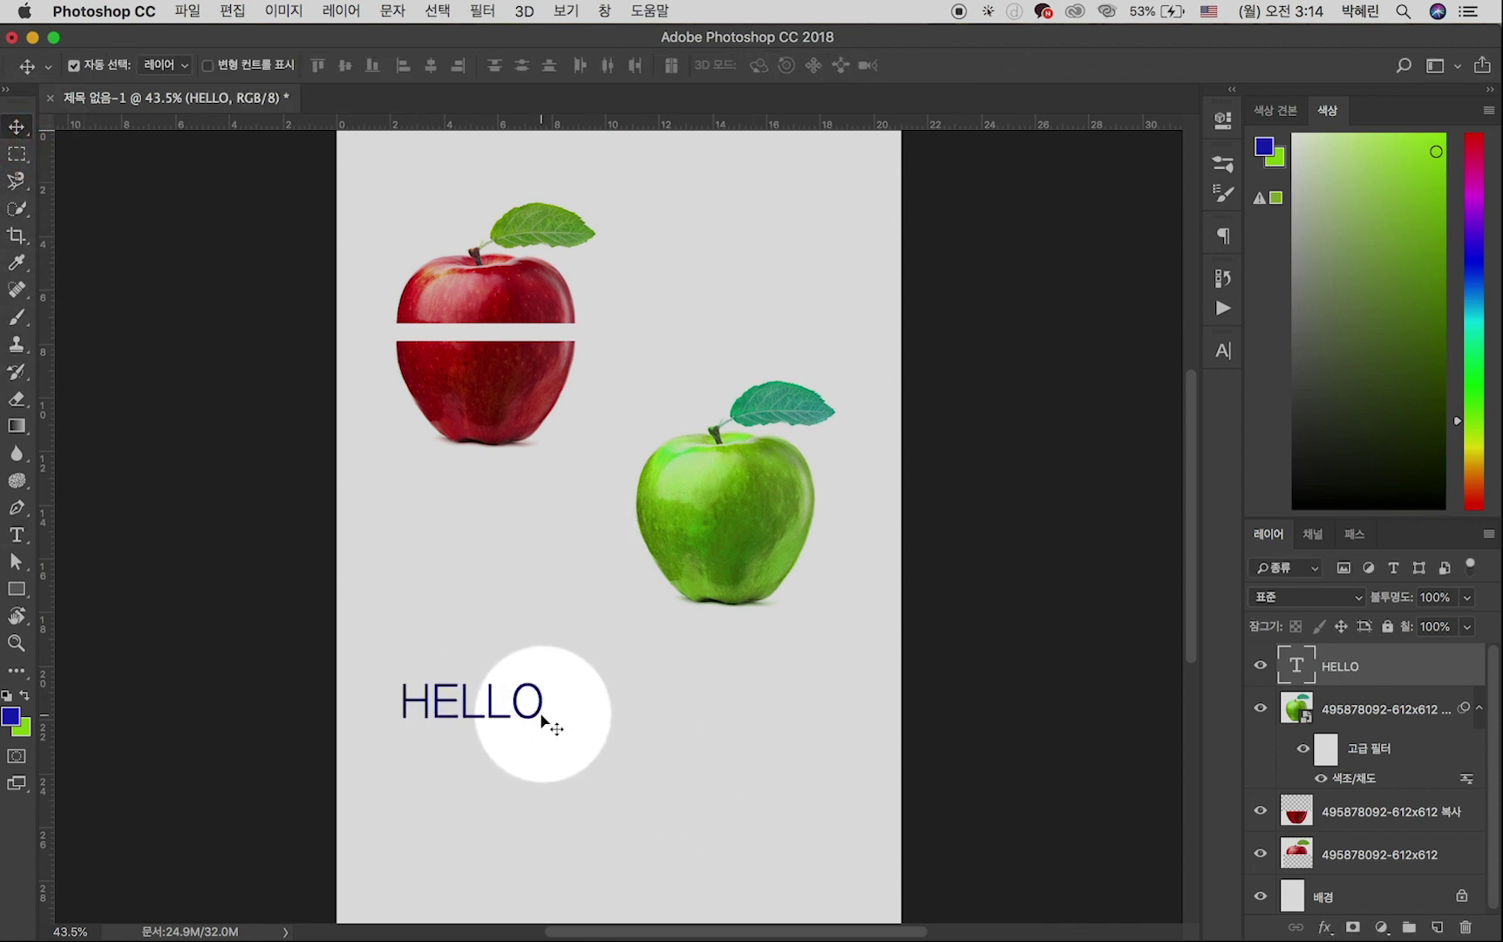
pyautogui.moveTo(539, 715)
pyautogui.mouseDown()
pyautogui.moveTo(677, 735)
pyautogui.moveTo(521, 715)
pyautogui.mouseUp()
# Step: Enlarge the HELLO text, choosing 60 pt first and raising it in single-point increments to 74 pt
pyautogui.press('t')
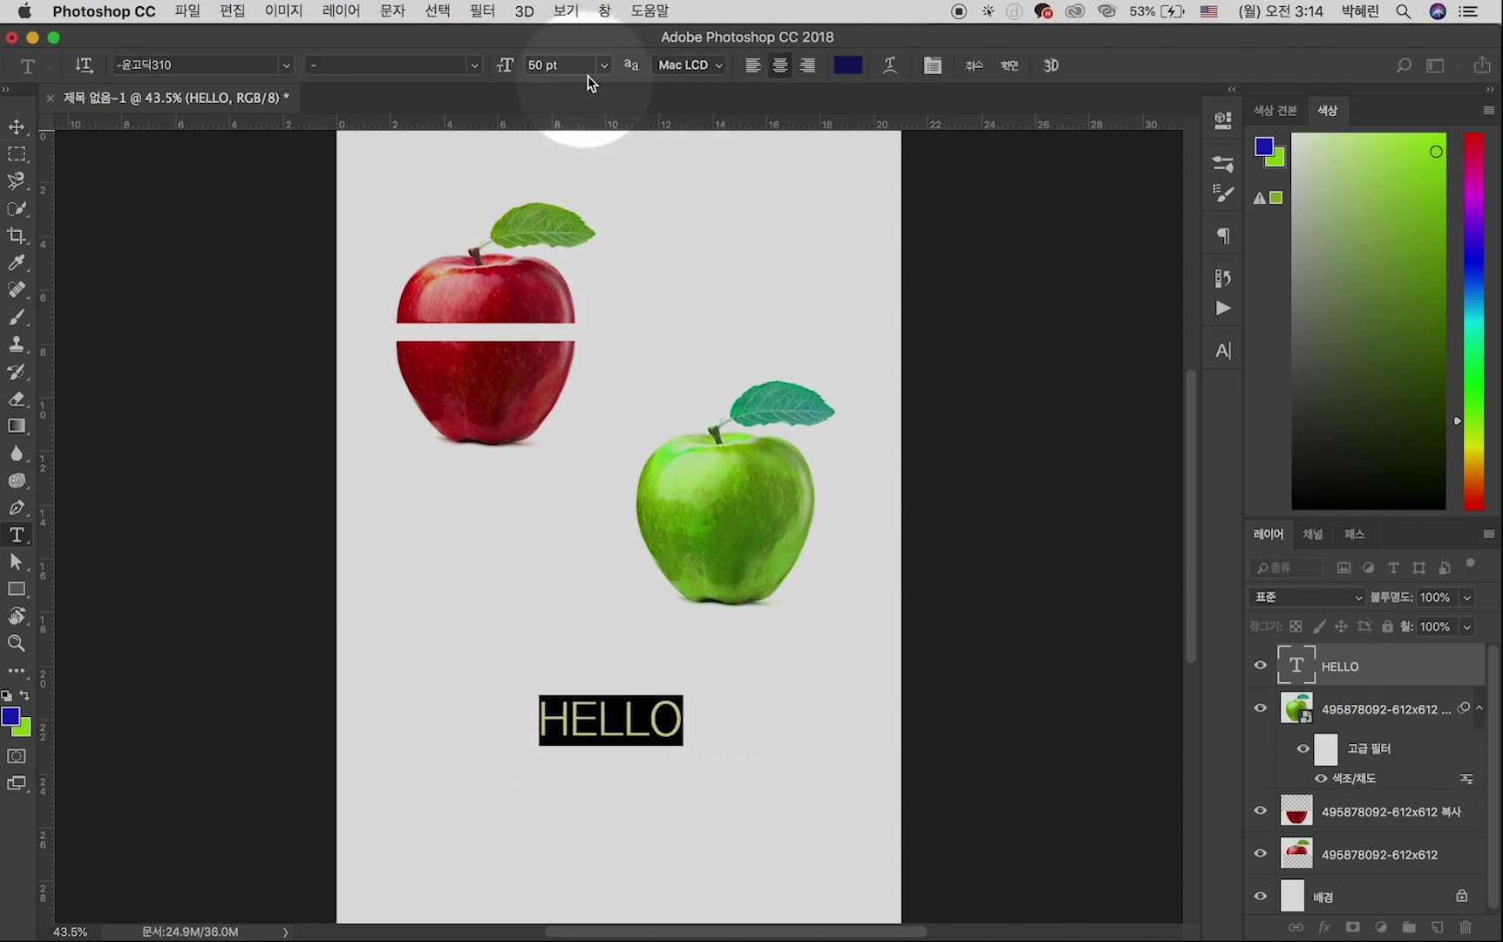
pyautogui.click(576, 62)
pyautogui.click(600, 68)
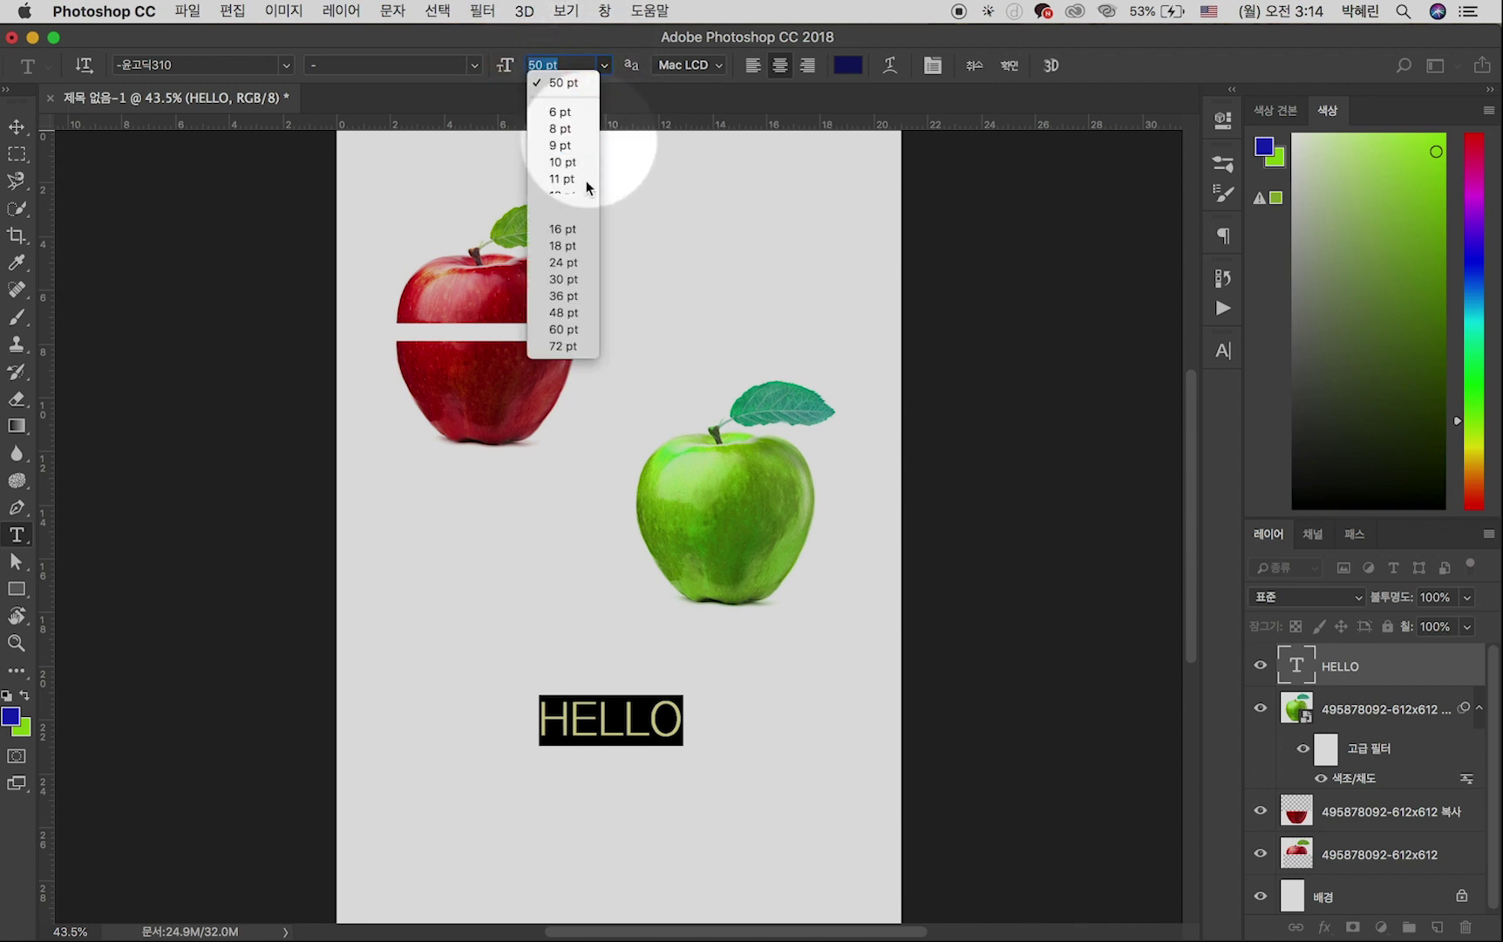
pyautogui.click(567, 332)
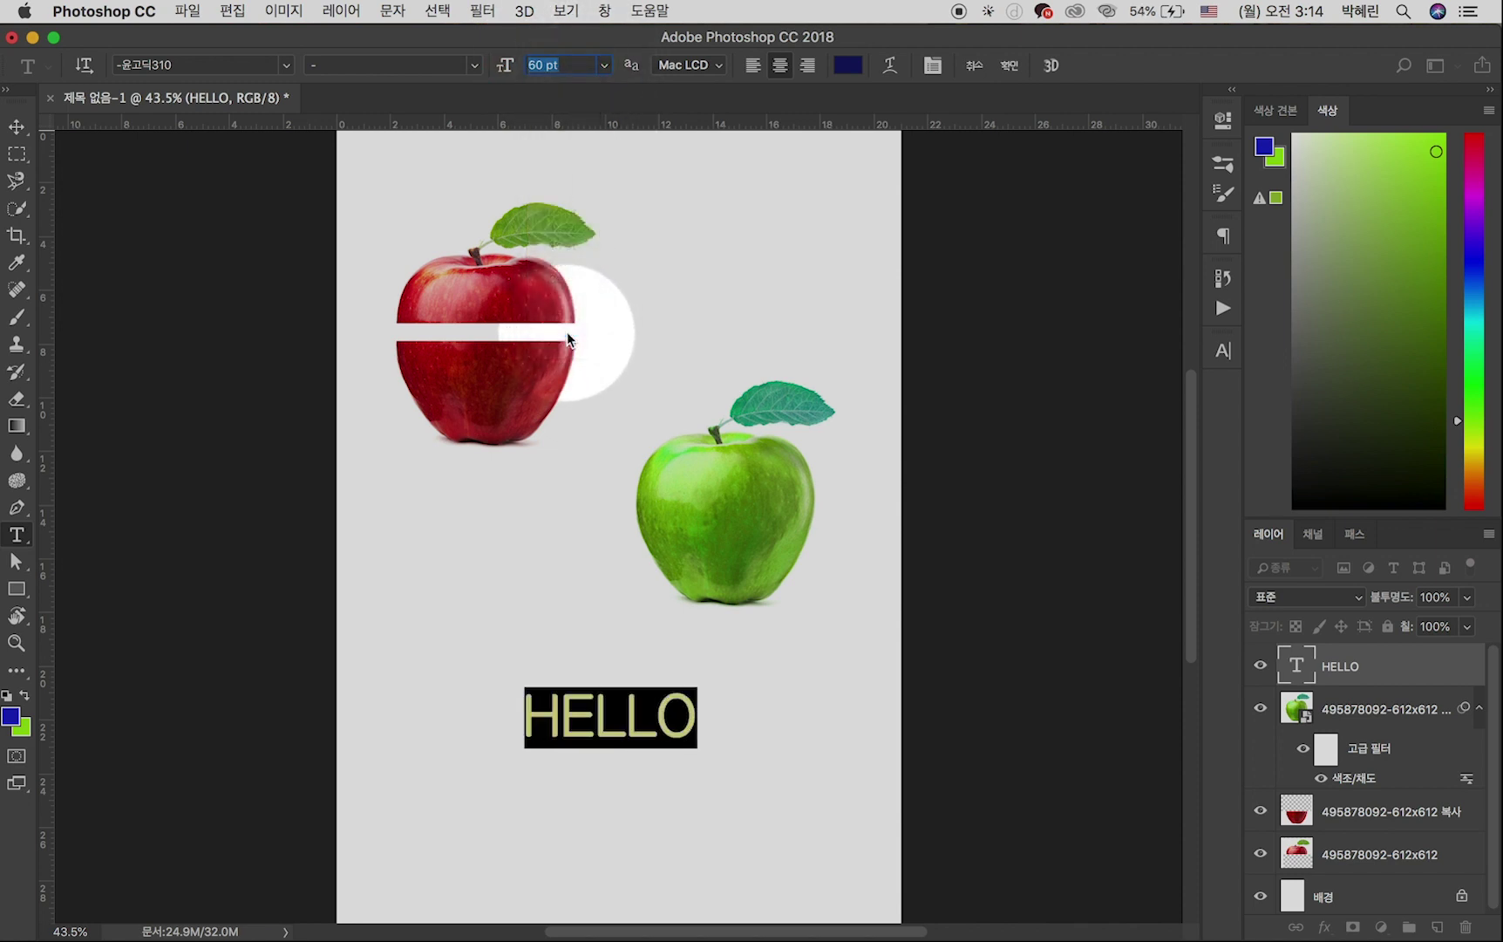
pyautogui.press('Up')
pyautogui.press('Up')
pyautogui.press('Up')
pyautogui.press('Up')
pyautogui.press('Up')
pyautogui.press('Up')
pyautogui.press('Up')
pyautogui.press('Up')
pyautogui.press('Up')
pyautogui.press('Up')
pyautogui.press('Up')
pyautogui.press('Up')
pyautogui.press('Up')
pyautogui.press('Up')
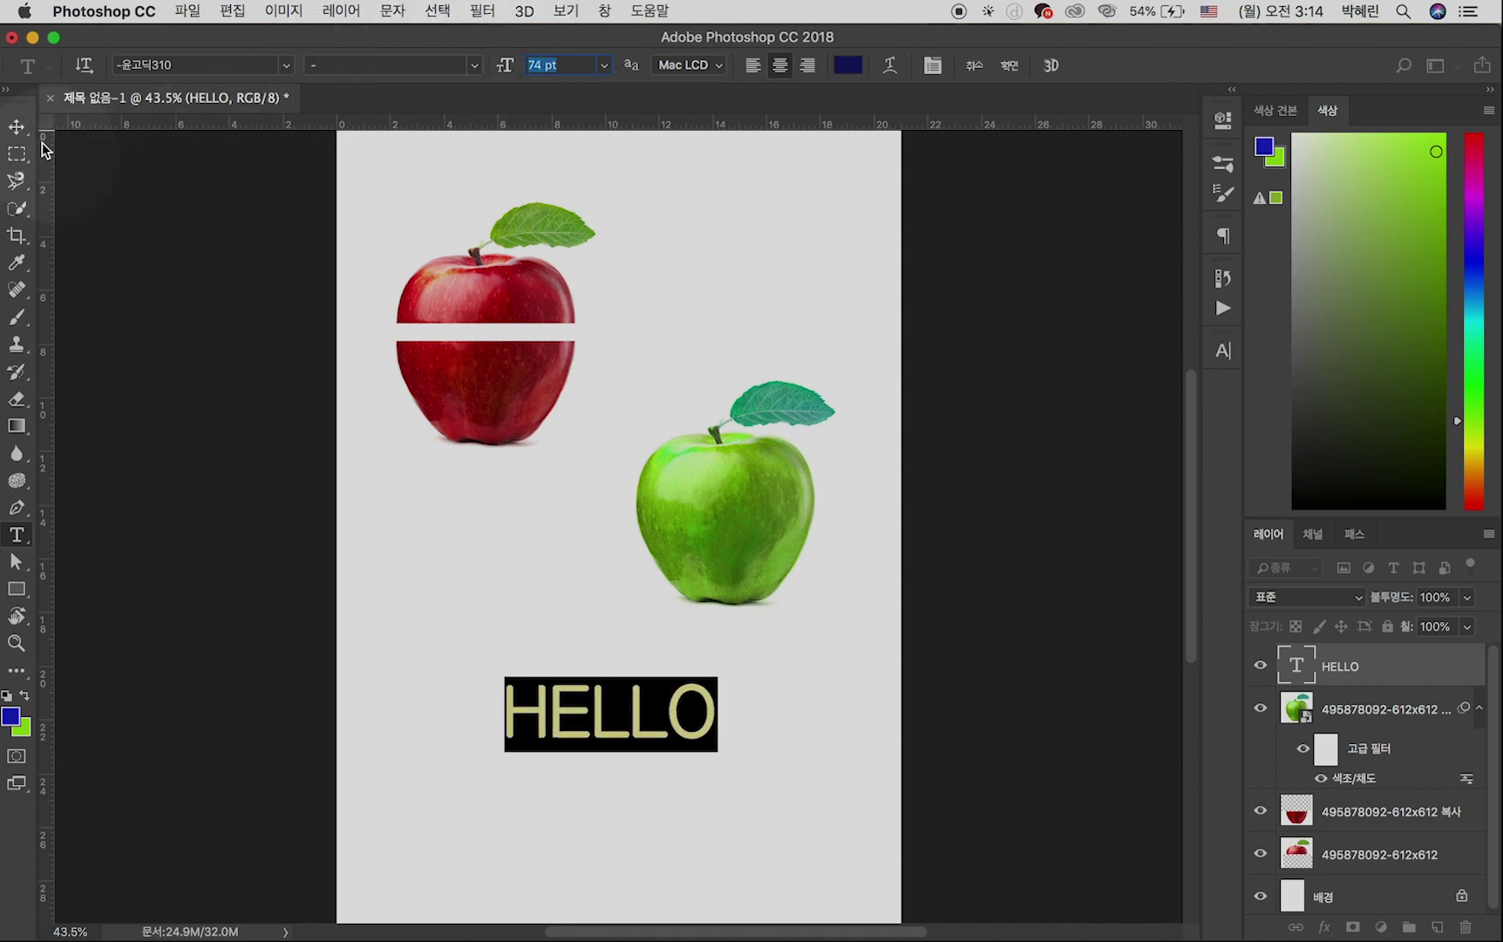
pyautogui.click(16, 127)
pyautogui.click(688, 736)
# Step: Change the HELLO text colour to dark green 166409 and move the text slightly down and to the right
pyautogui.press('t')
pyautogui.moveTo(488, 711); pyautogui.dragTo(790, 718)
pyautogui.click(847, 66)
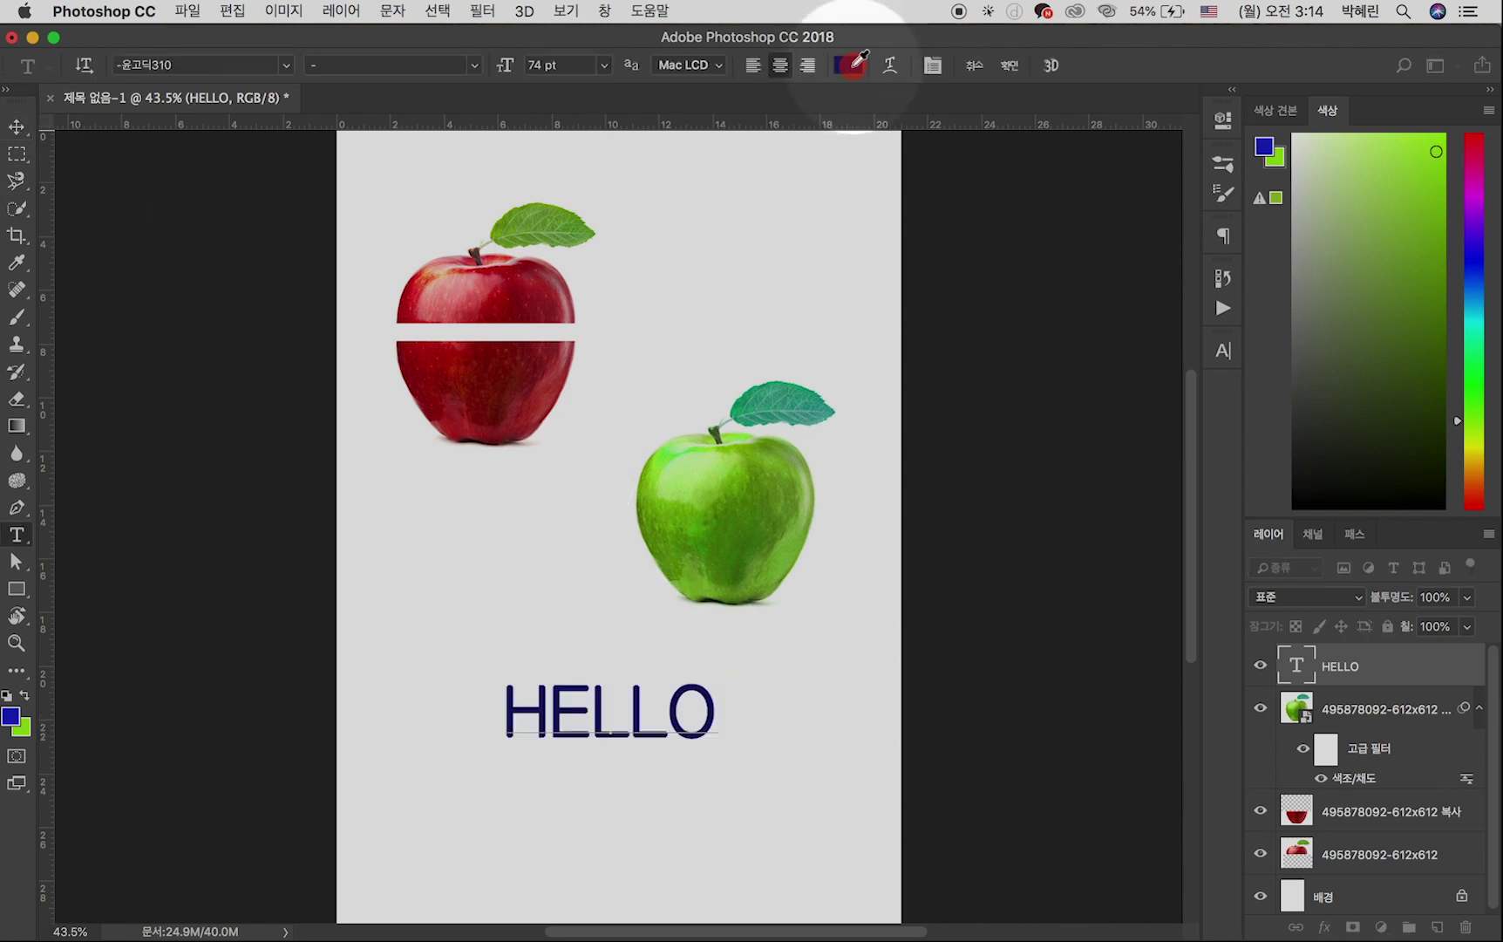
pyautogui.click(297, 266)
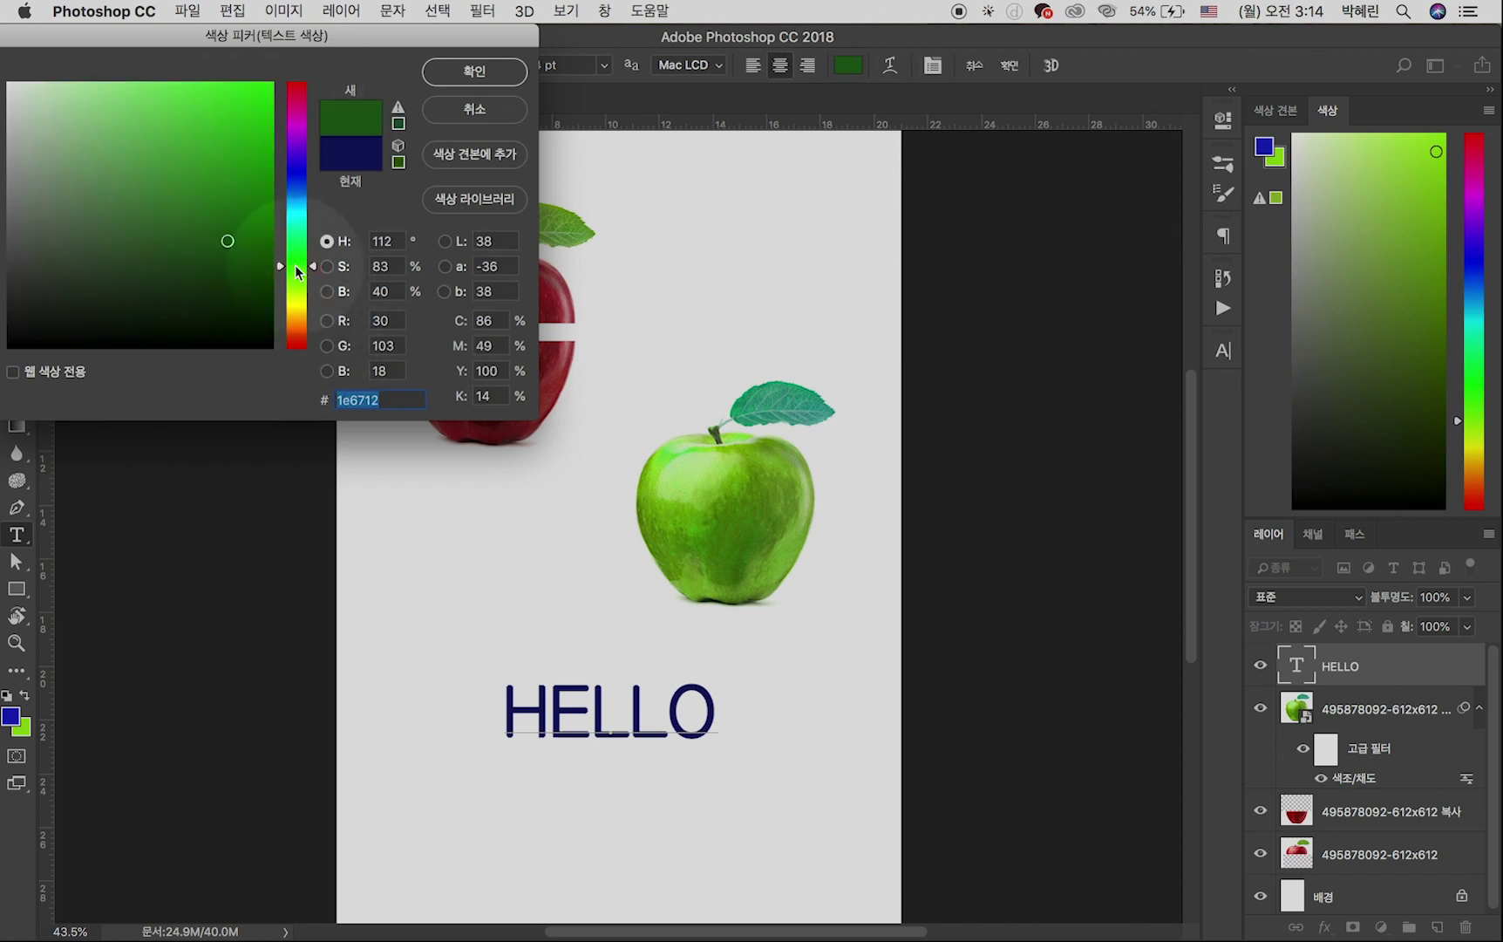
pyautogui.click(249, 243)
pyautogui.click(475, 70)
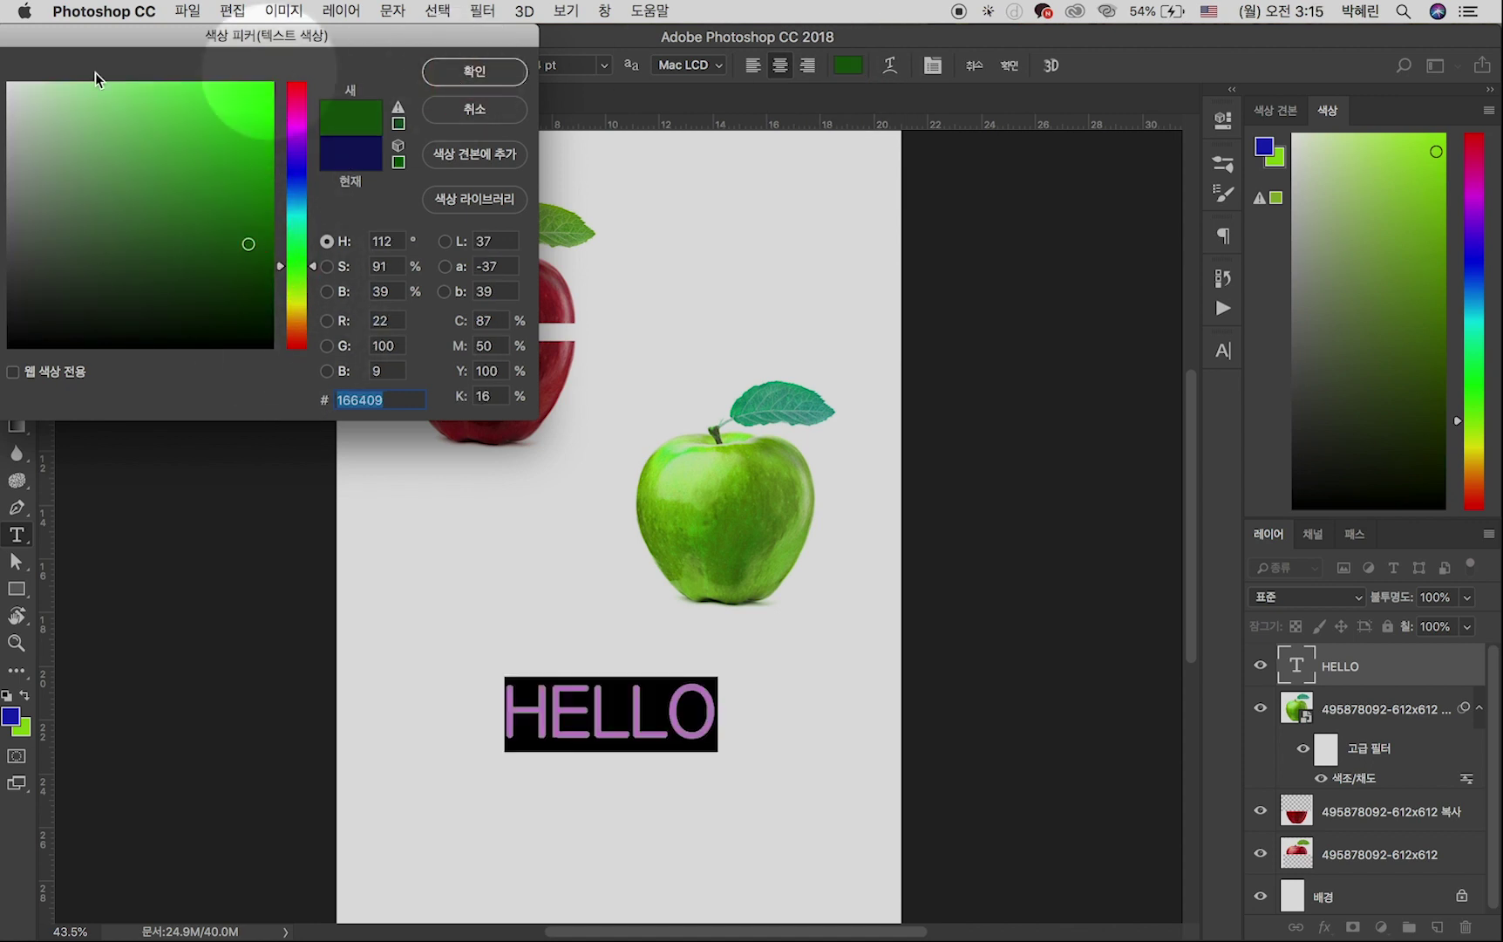
pyautogui.click(15, 127)
pyautogui.moveTo(676, 736); pyautogui.dragTo(695, 767)
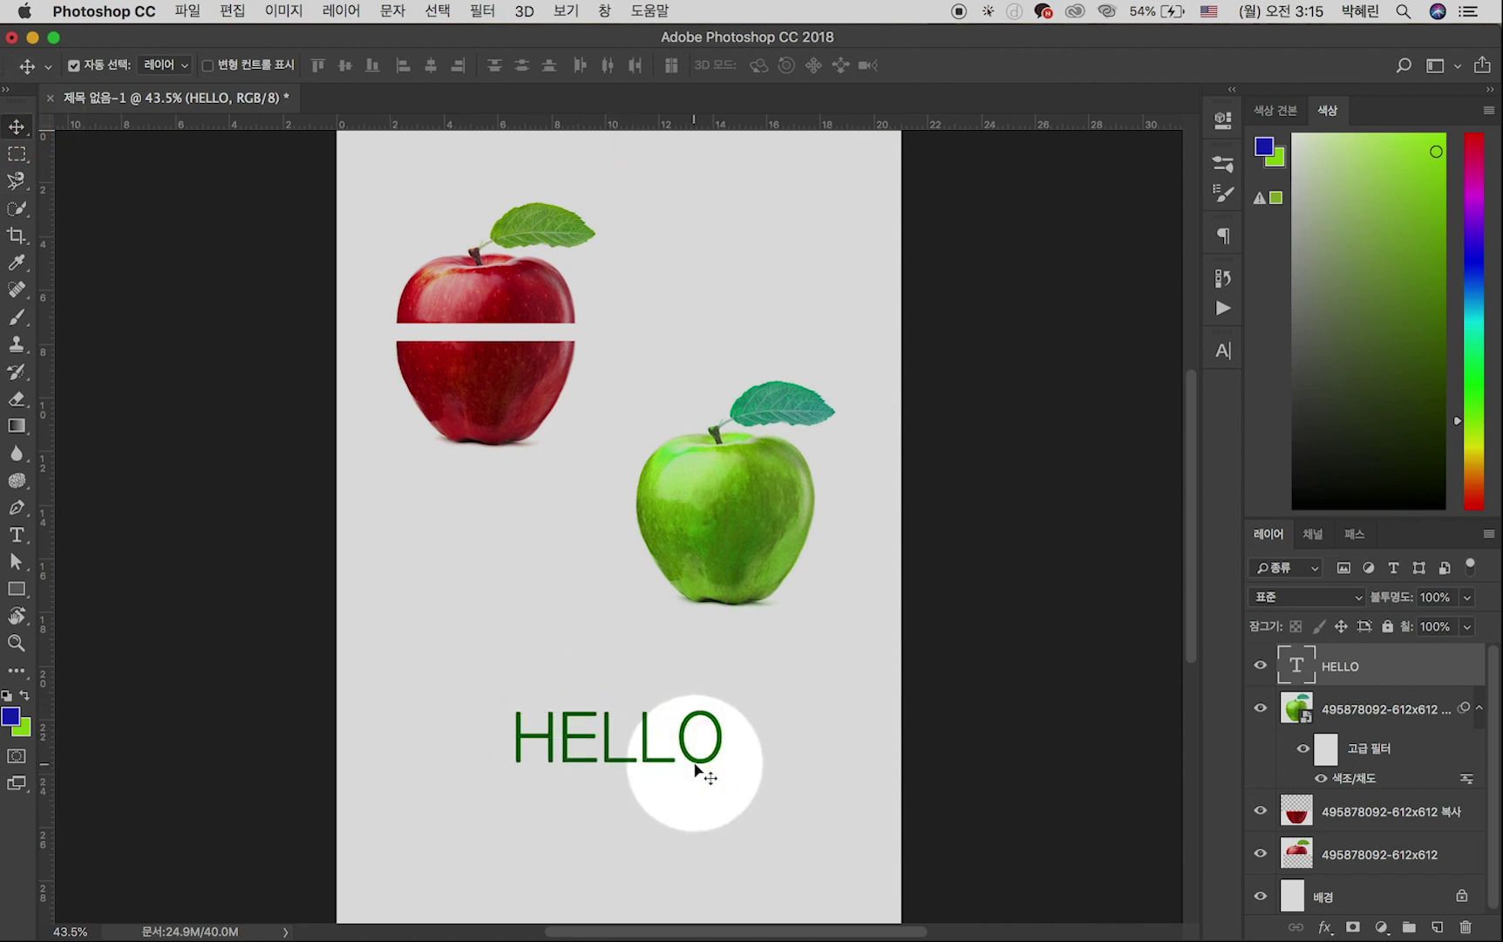